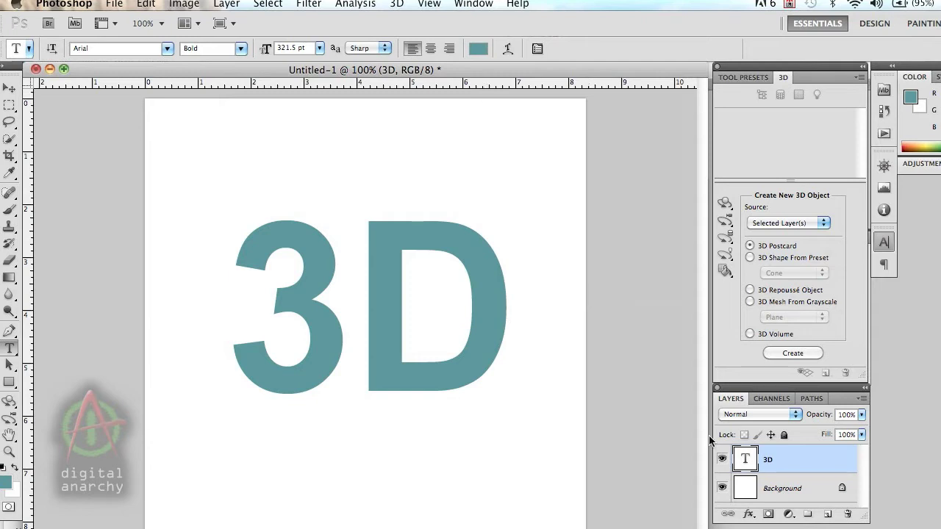
# - Add a new Layer 1 above the text and convert it to a Smart Object
pyautogui.click(827, 515)
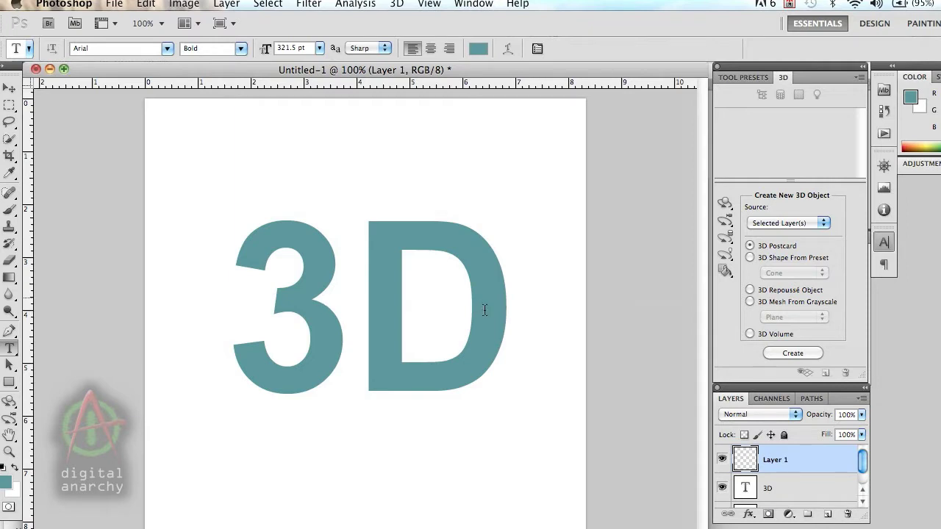
pyautogui.rightClick(784, 460)
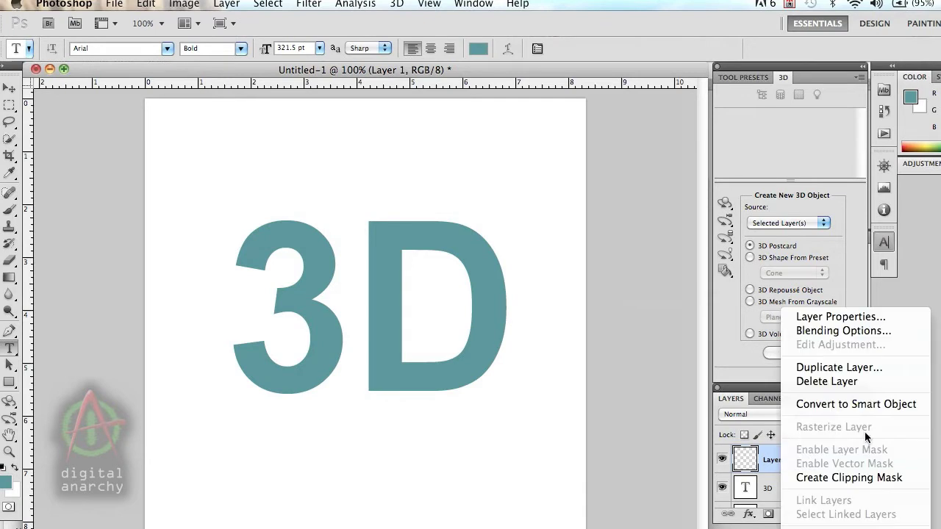
pyautogui.click(898, 405)
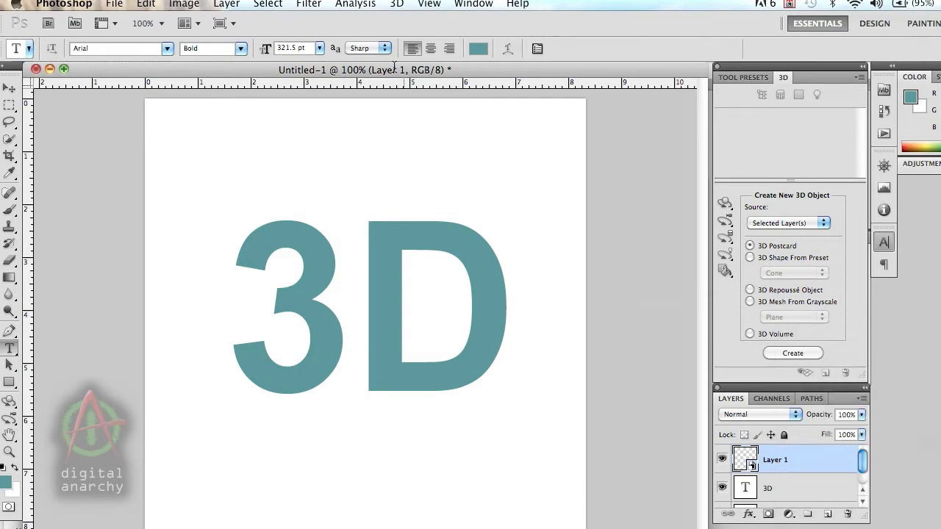
# - Navigate the Filter menu to the Zaxwerks 3D Invigorator entry
pyautogui.click(397, 5)
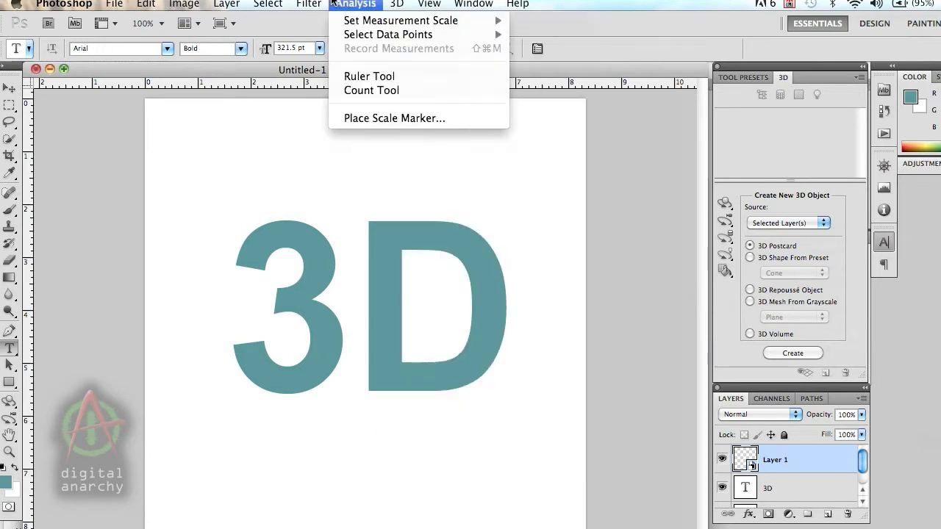
pyautogui.moveTo(308, 4)
pyautogui.moveTo(375, 367)
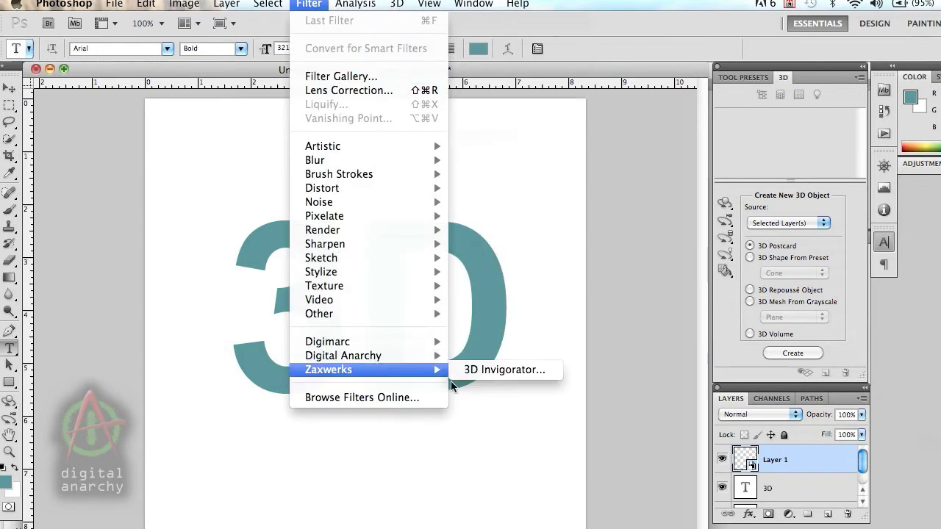
# - Launch 3D Invigorator and create an extruded 3D text object reading '3D'
pyautogui.click(502, 372)
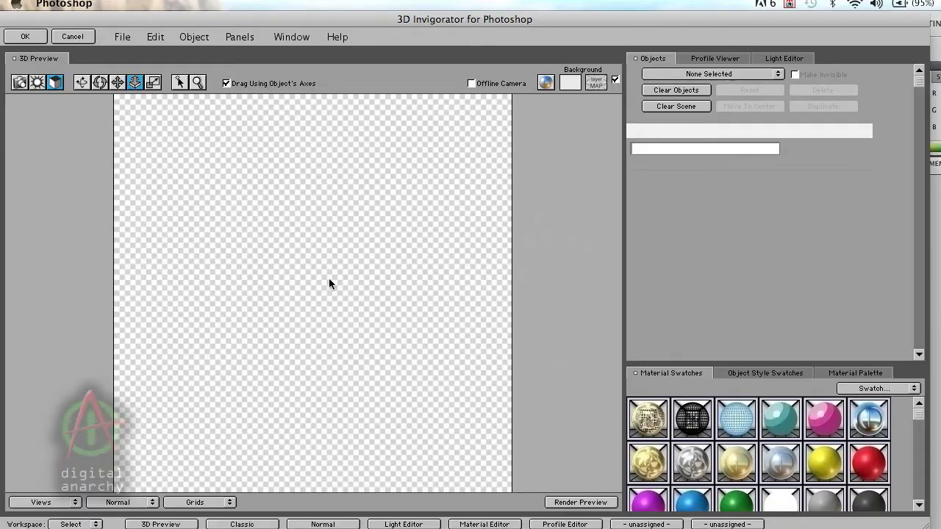
pyautogui.click(195, 37)
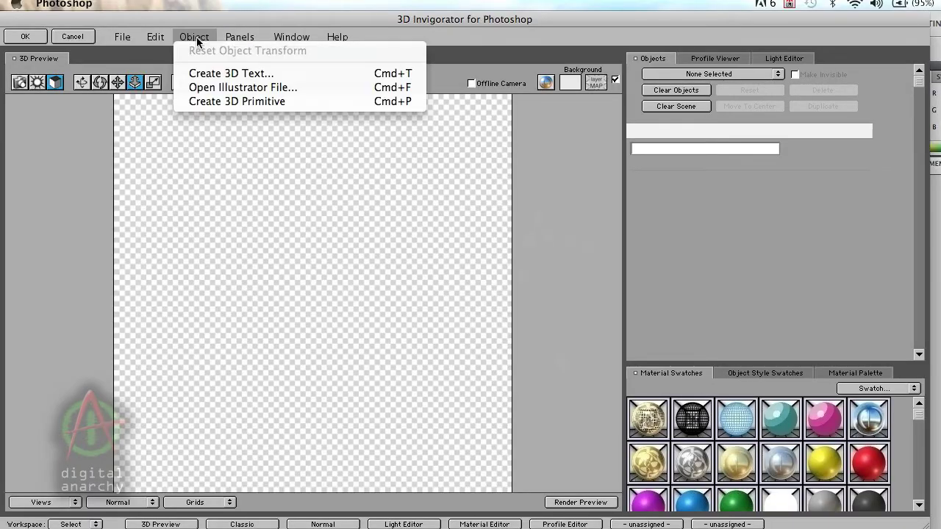
pyautogui.click(250, 75)
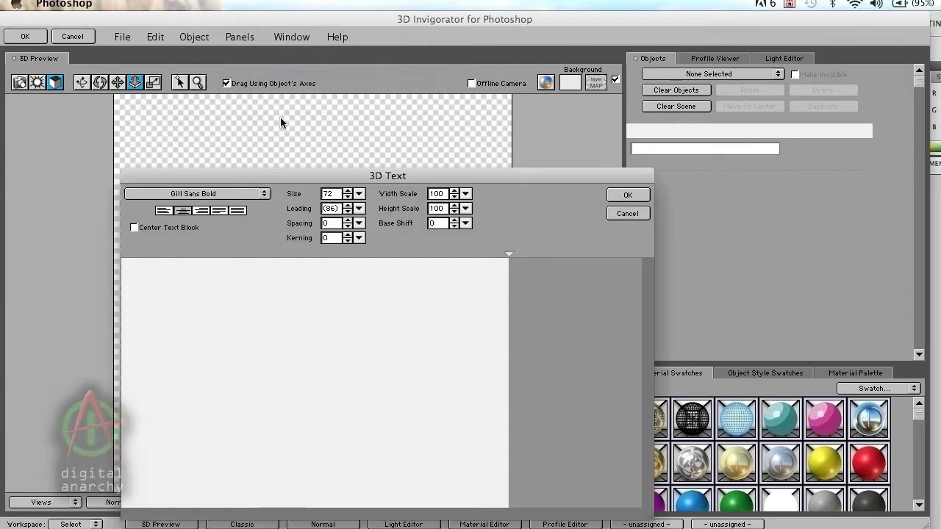
pyautogui.write('3')
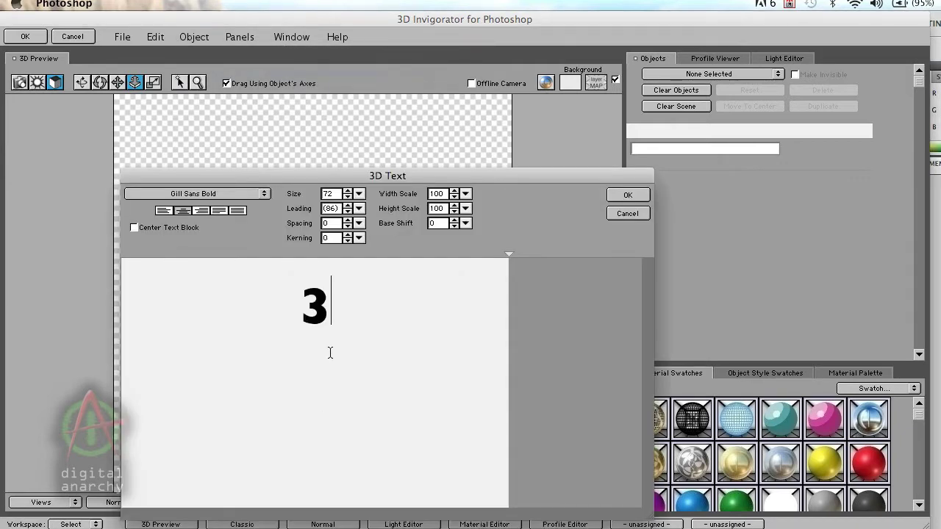
pyautogui.write('D')
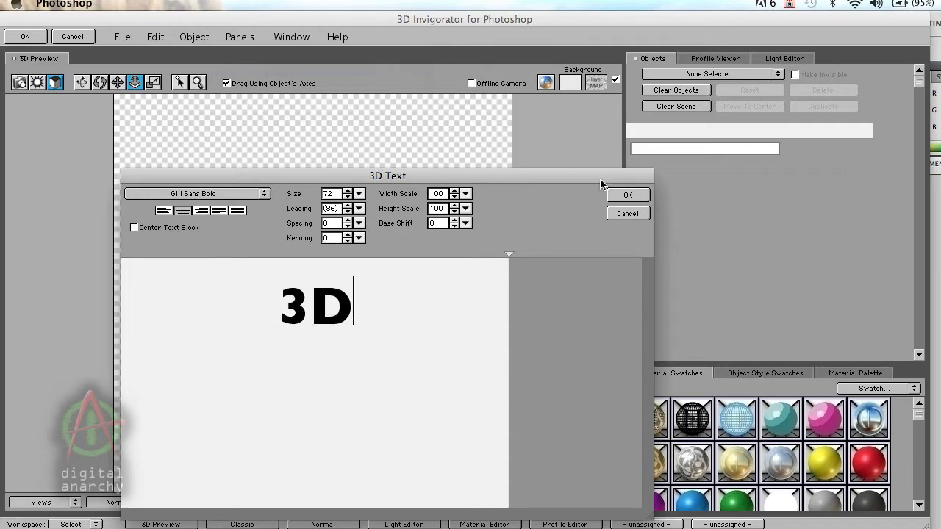
pyautogui.click(628, 195)
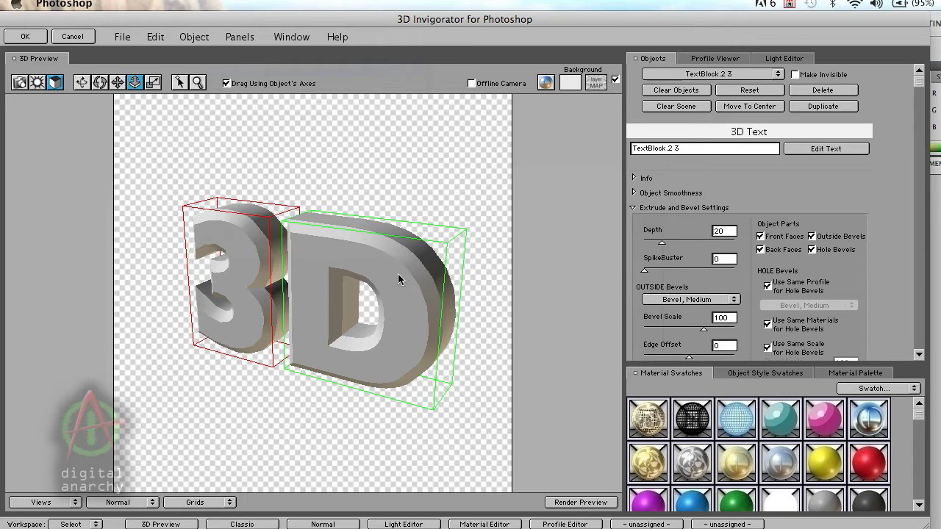
pyautogui.click(19, 81)
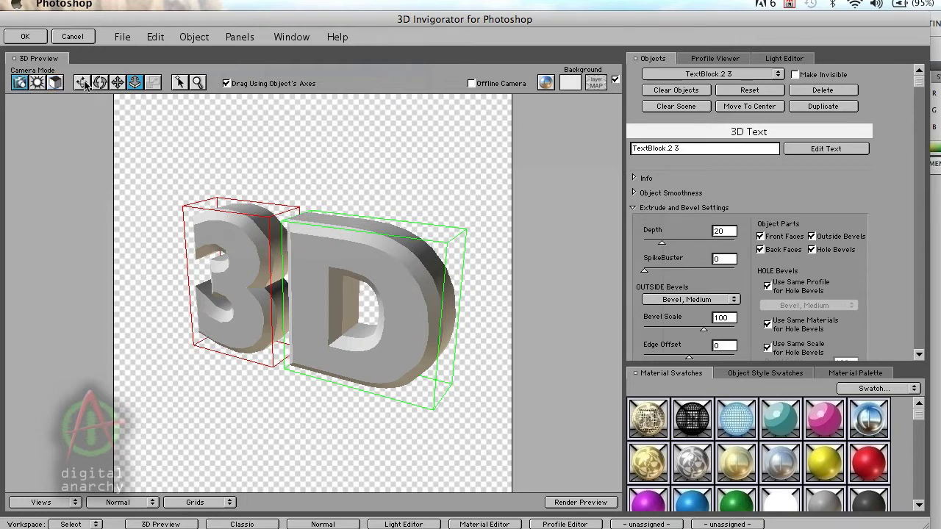
# - Tumble the view, set bevel scale to 0 and deepen the extrusion to 39
pyautogui.moveTo(310, 290); pyautogui.dragTo(432, 312)
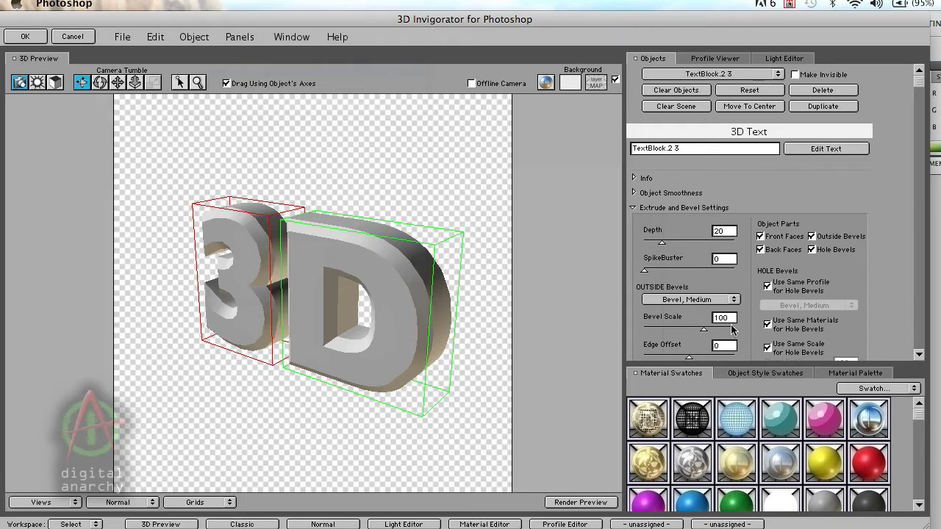
pyautogui.moveTo(702, 333); pyautogui.dragTo(672, 333)
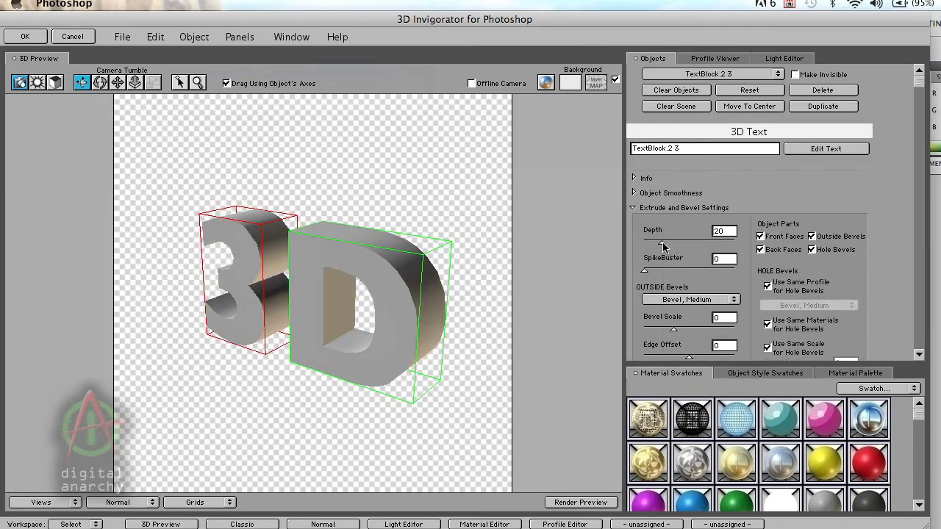
pyautogui.moveTo(663, 246); pyautogui.dragTo(683, 249)
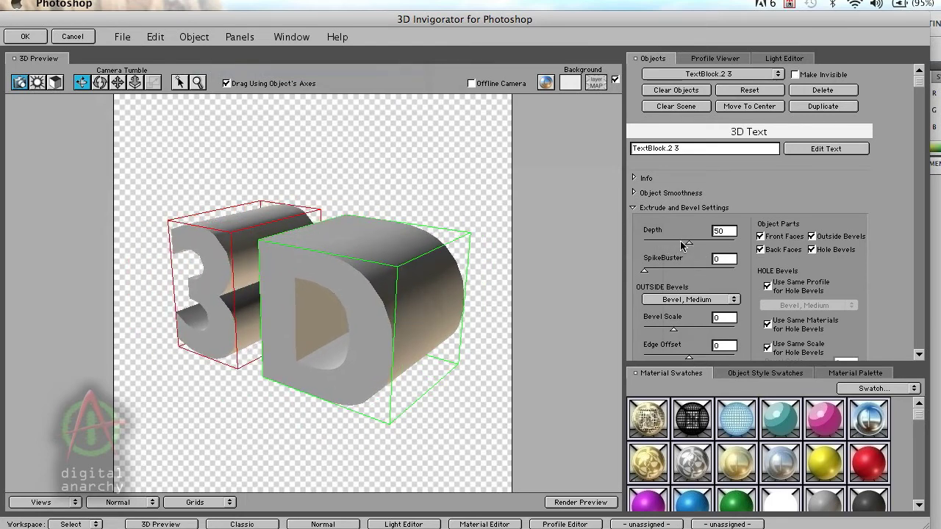
pyautogui.click(697, 300)
# - Apply the Bevel with Scoop outside bevel at scale 52 and tumble to show the top faces
pyautogui.moveTo(697, 302)
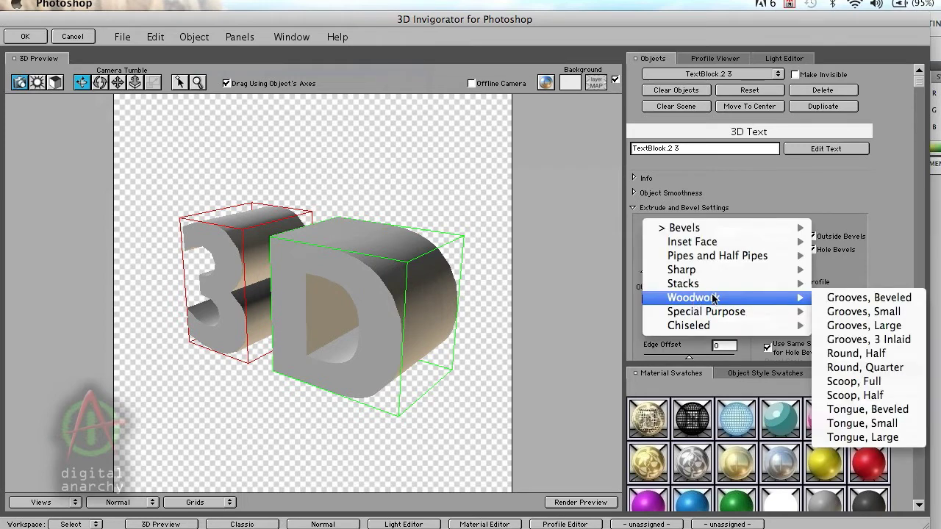
pyautogui.moveTo(749, 229)
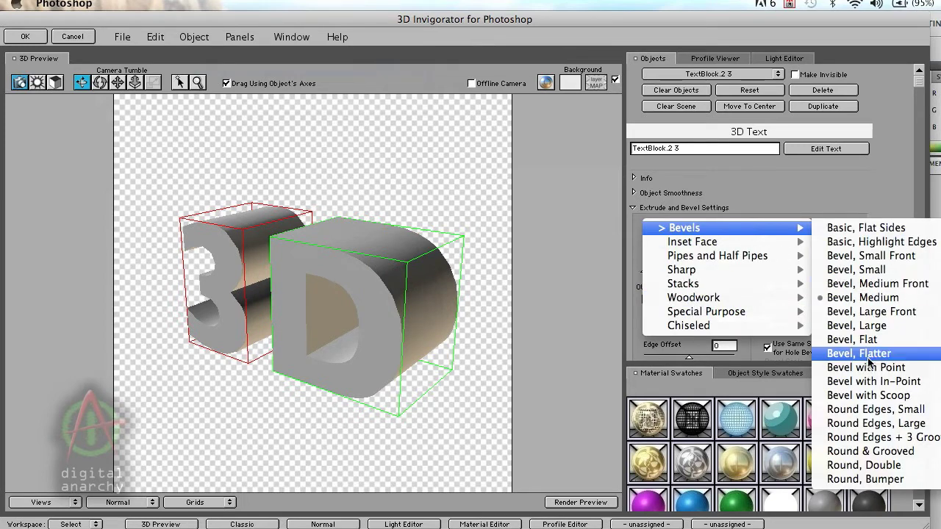
pyautogui.click(897, 398)
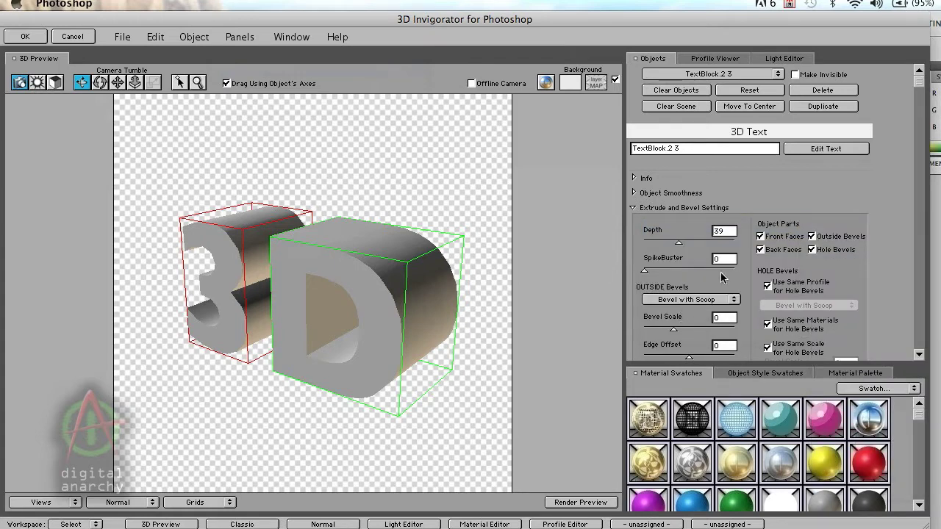
pyautogui.moveTo(674, 333); pyautogui.dragTo(689, 331)
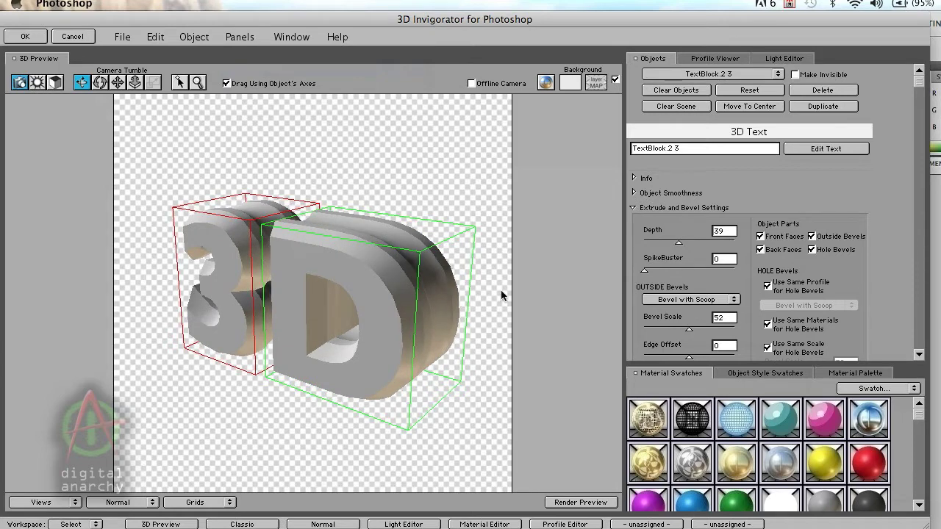
pyautogui.moveTo(409, 283); pyautogui.dragTo(378, 292)
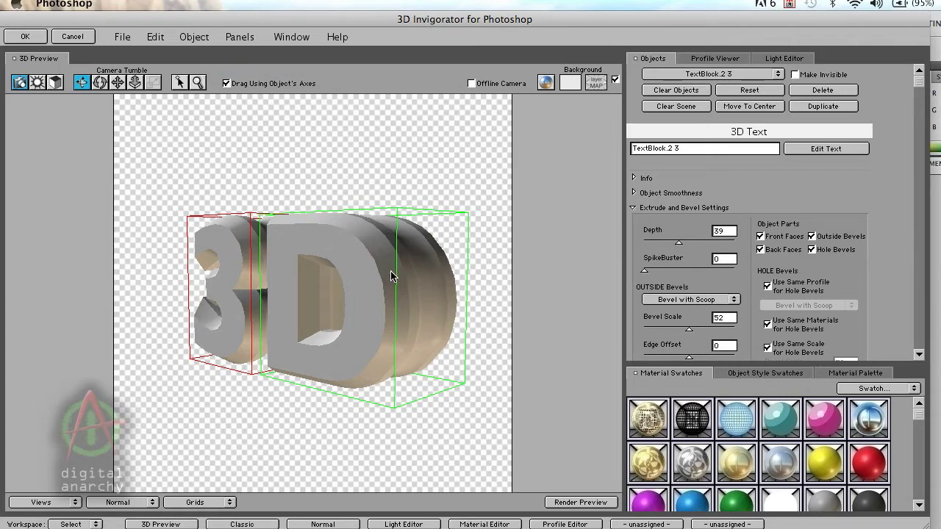
pyautogui.moveTo(399, 294); pyautogui.dragTo(387, 310)
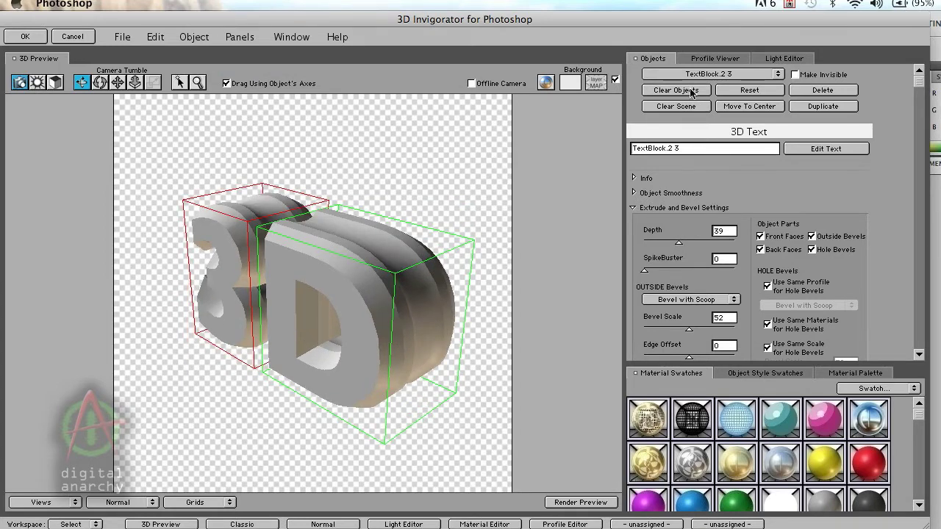
# - Add four material breaks on the scoop bevel profile and apply gold material to the text
pyautogui.click(716, 59)
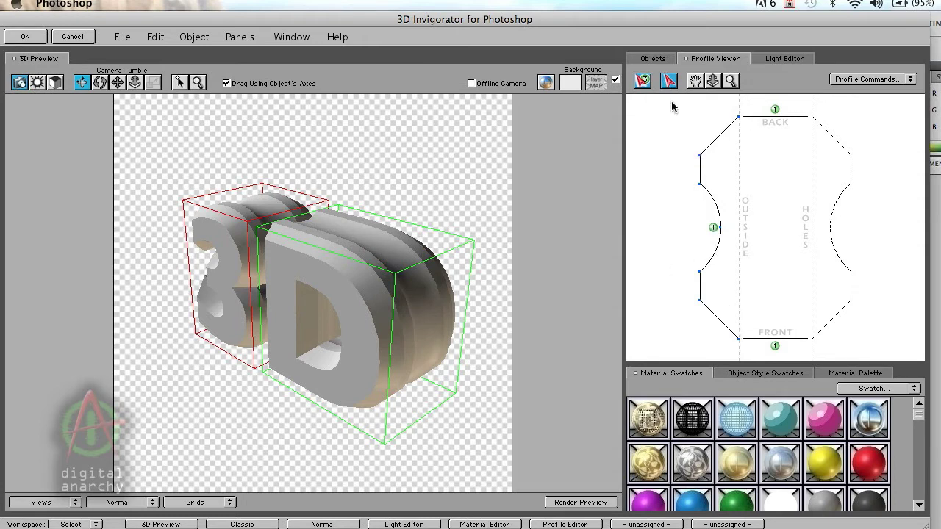
pyautogui.click(698, 301)
pyautogui.click(693, 156)
pyautogui.click(695, 271)
pyautogui.click(694, 190)
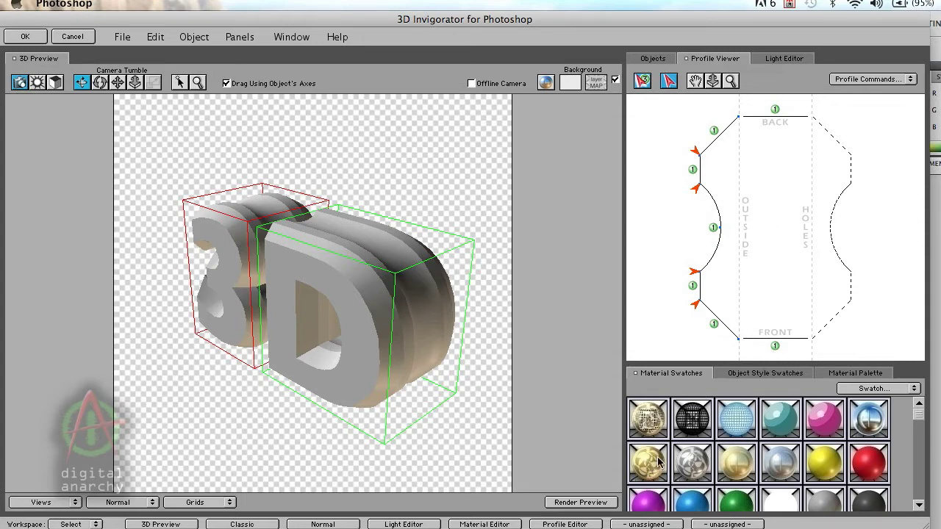
pyautogui.moveTo(649, 463); pyautogui.dragTo(350, 283)
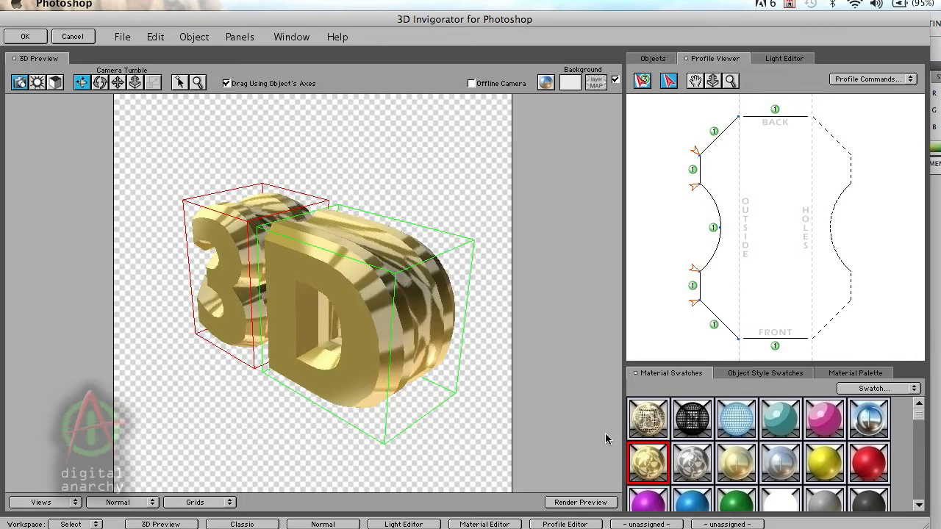
# - Render full previews of the gold '3D' text while tumbling it to new angles
pyautogui.moveTo(367, 344); pyautogui.dragTo(448, 294)
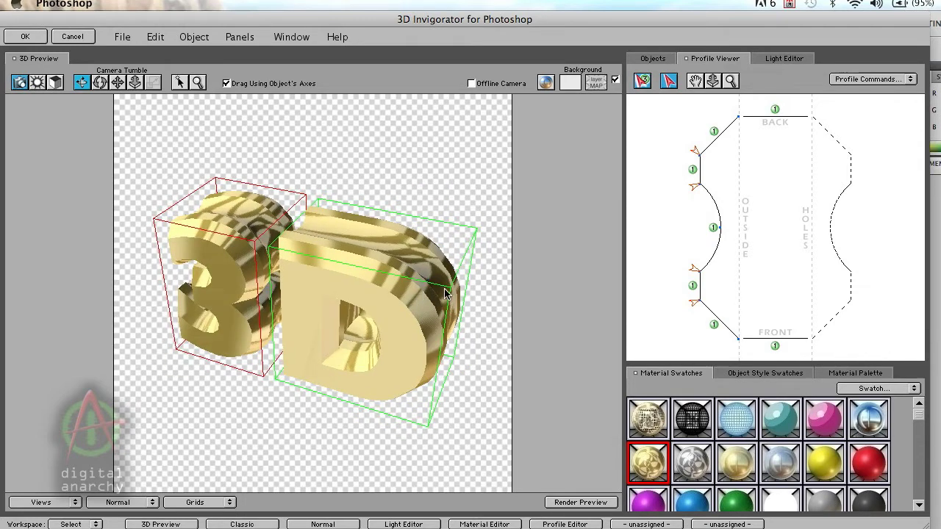
pyautogui.click(573, 505)
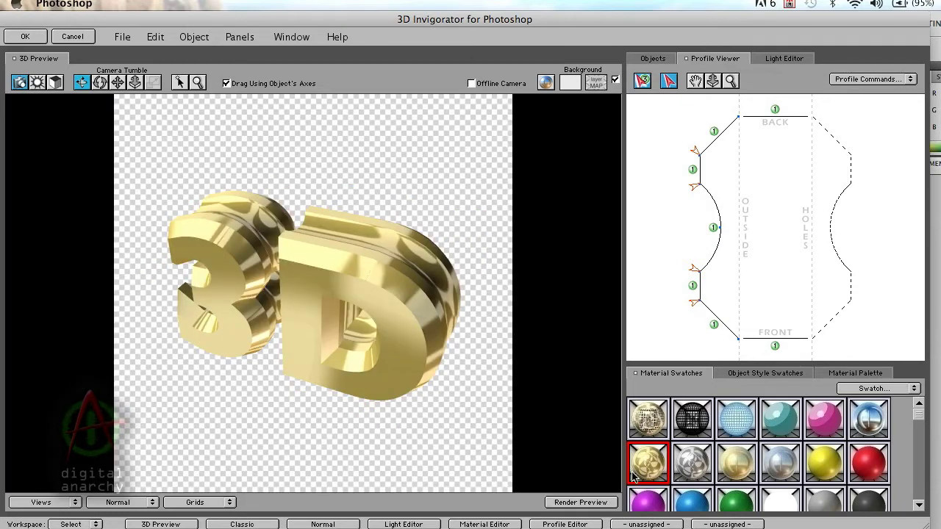
pyautogui.moveTo(392, 353); pyautogui.dragTo(370, 265)
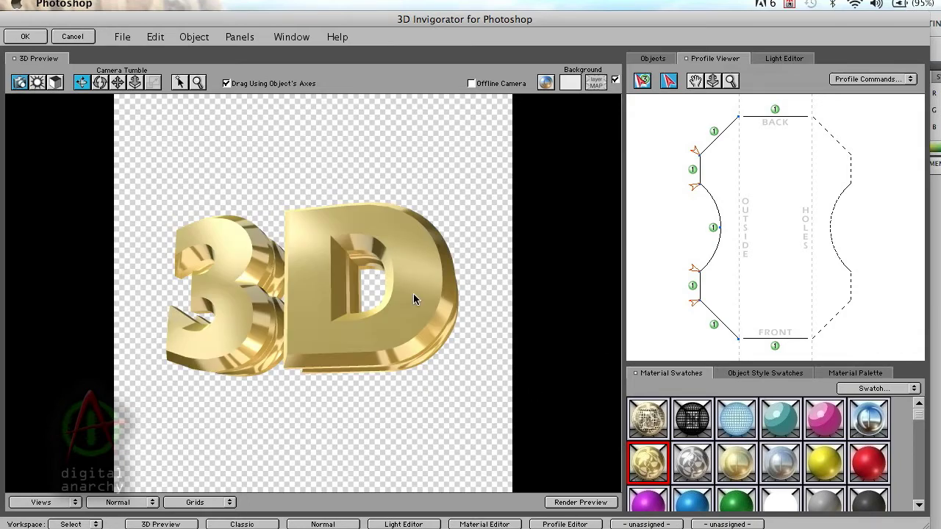
pyautogui.moveTo(413, 293); pyautogui.dragTo(422, 324)
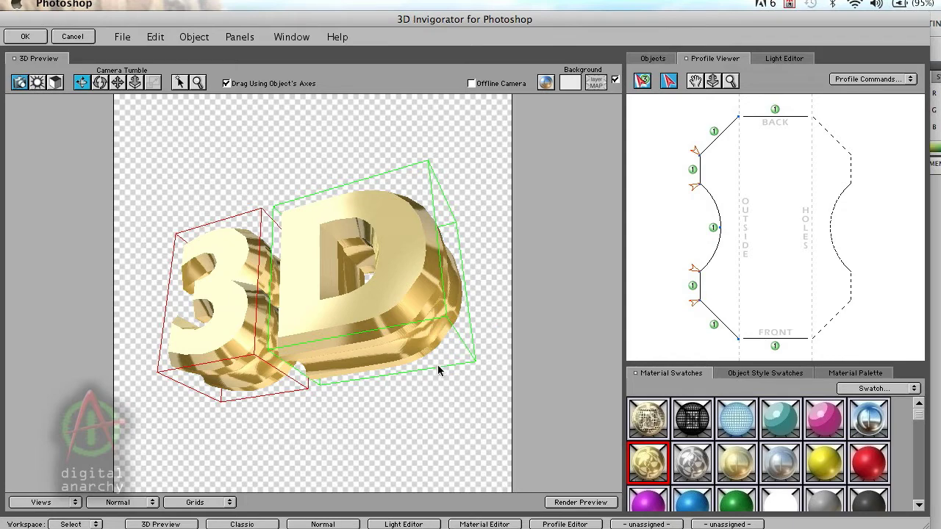
pyautogui.click(579, 502)
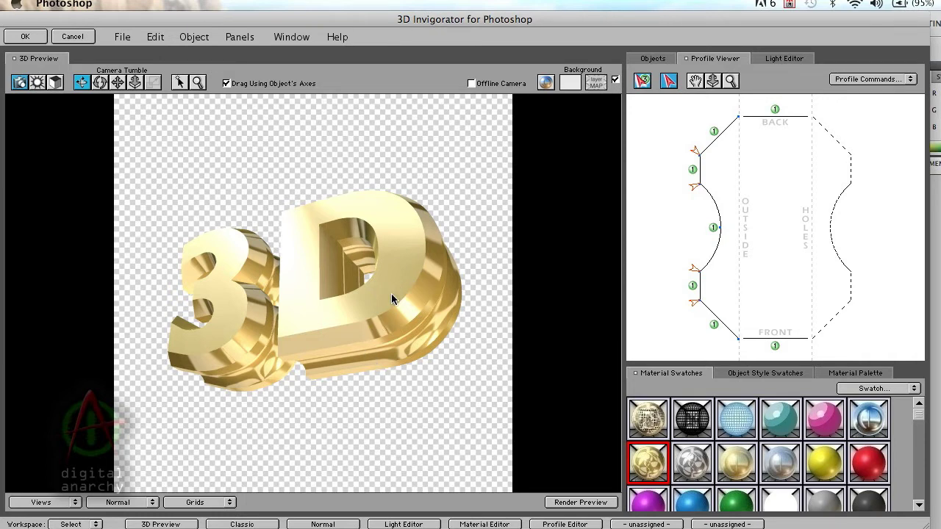
pyautogui.moveTo(380, 298)
pyautogui.mouseDown()
pyautogui.moveTo(390, 404)
pyautogui.moveTo(370, 305)
pyautogui.moveTo(380, 313)
pyautogui.mouseUp()
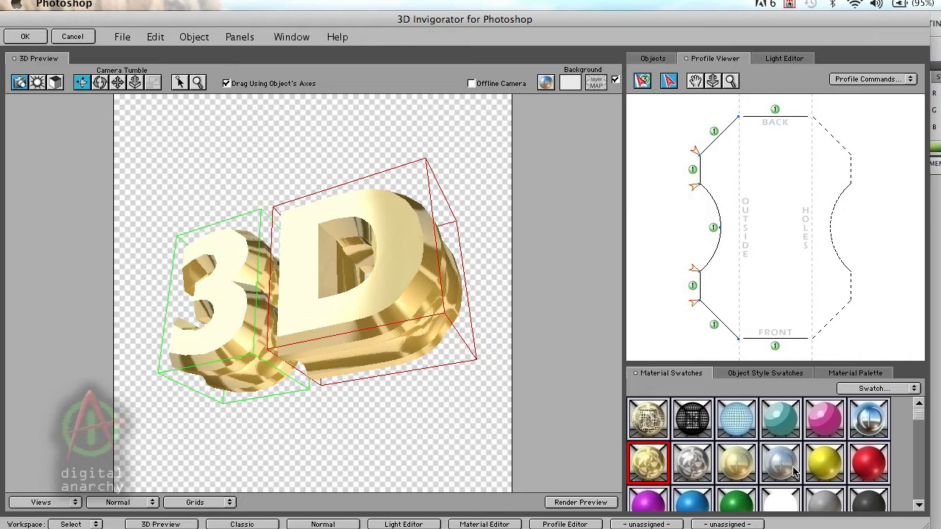
# - Apply chrome material to the bevel's diagonal segments and render a preview
pyautogui.click(713, 325)
pyautogui.click(714, 326)
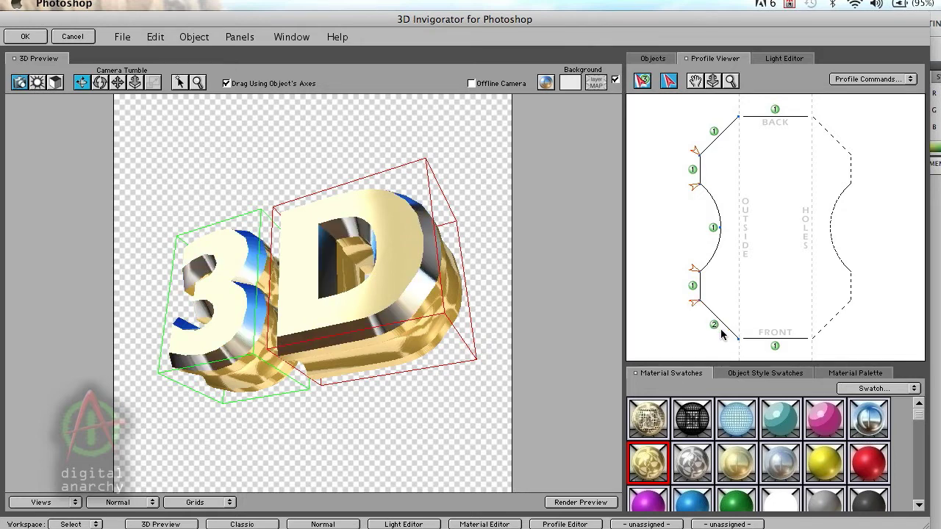
pyautogui.click(587, 503)
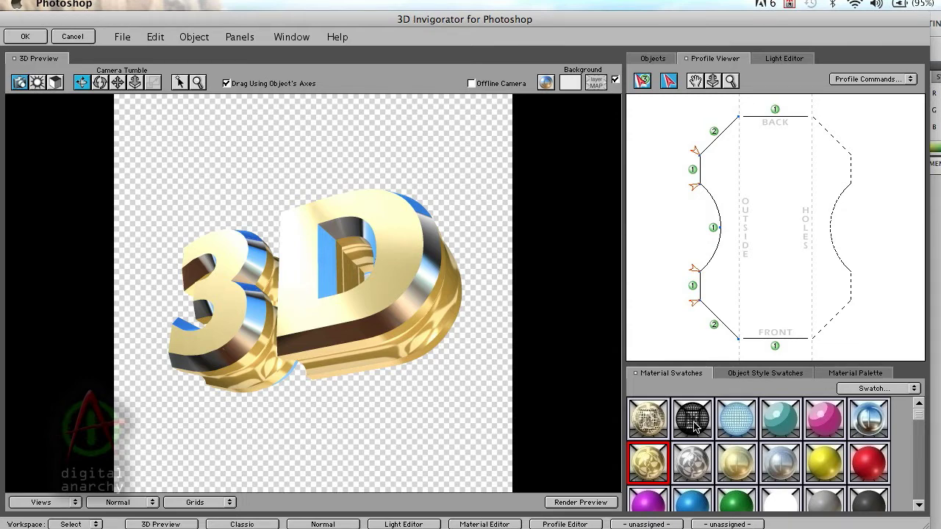
# - Try wireframe and another material on the middle bevel curve, rendering each result
pyautogui.click(711, 228)
pyautogui.click(711, 229)
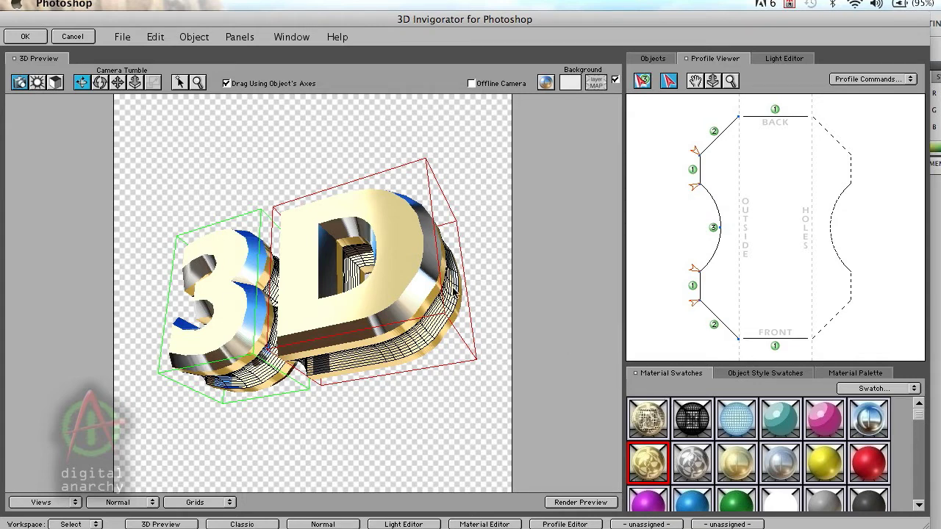
pyautogui.click(585, 504)
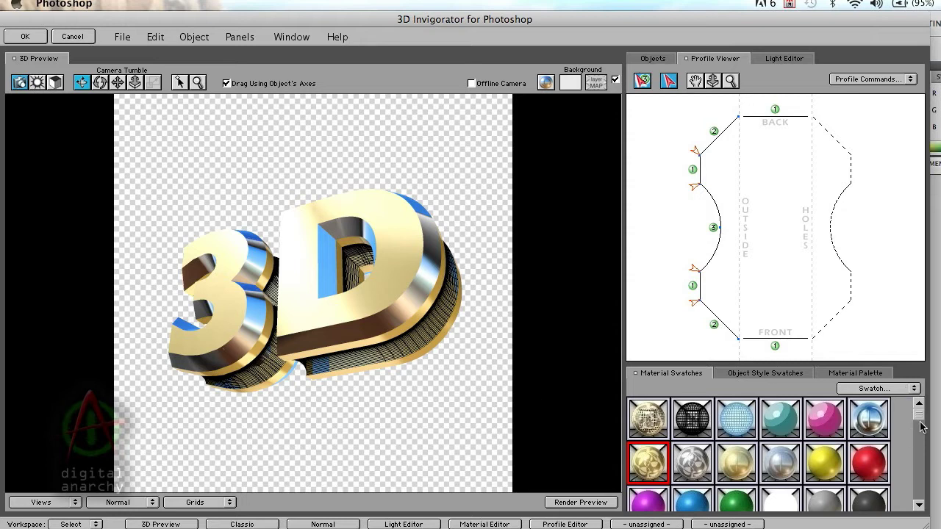
pyautogui.moveTo(921, 424)
pyautogui.mouseDown()
pyautogui.moveTo(923, 485)
pyautogui.moveTo(923, 442)
pyautogui.mouseUp()
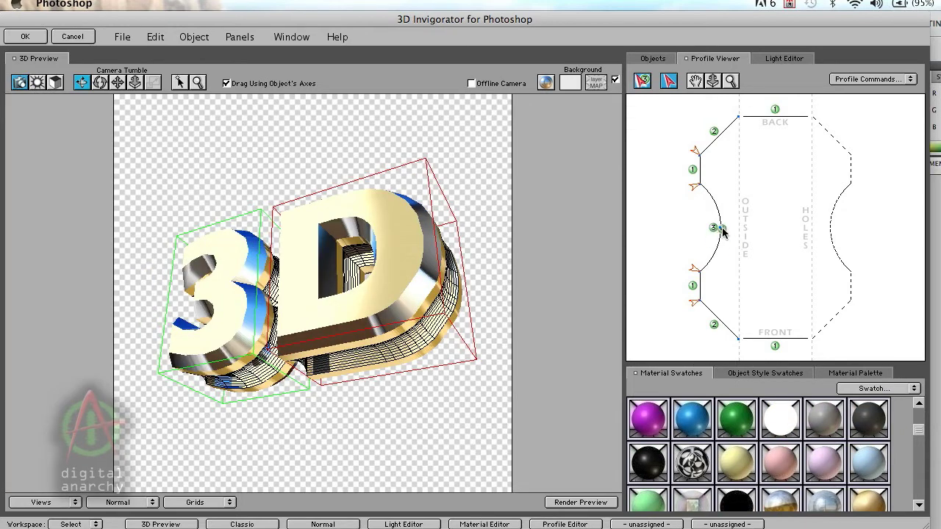
pyautogui.click(722, 231)
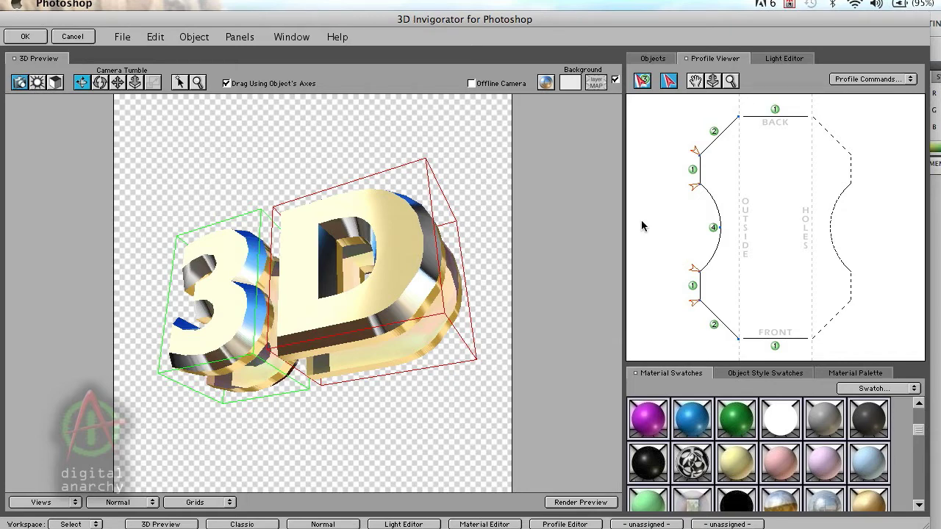
pyautogui.click(588, 502)
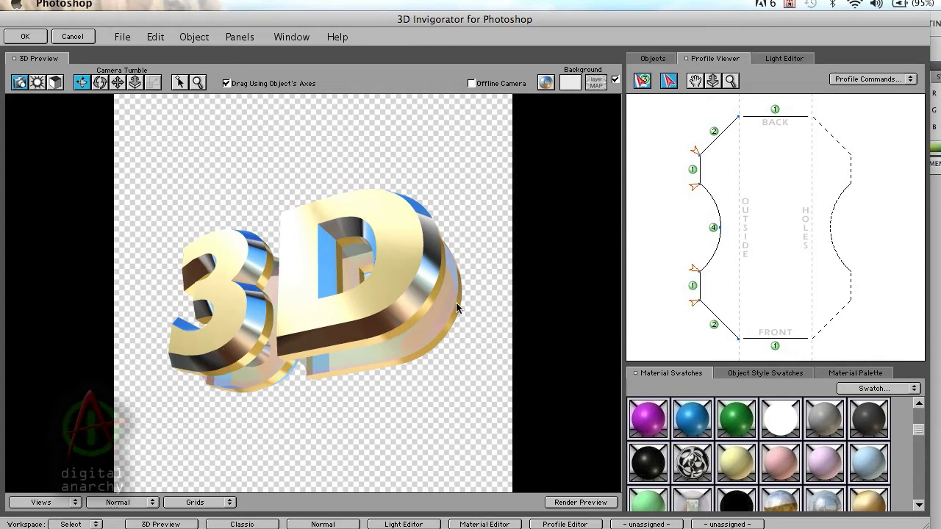
# - Tumble and render the text, then restore the wireframe material on the middle curve
pyautogui.moveTo(425, 230); pyautogui.dragTo(393, 404)
pyautogui.click(574, 504)
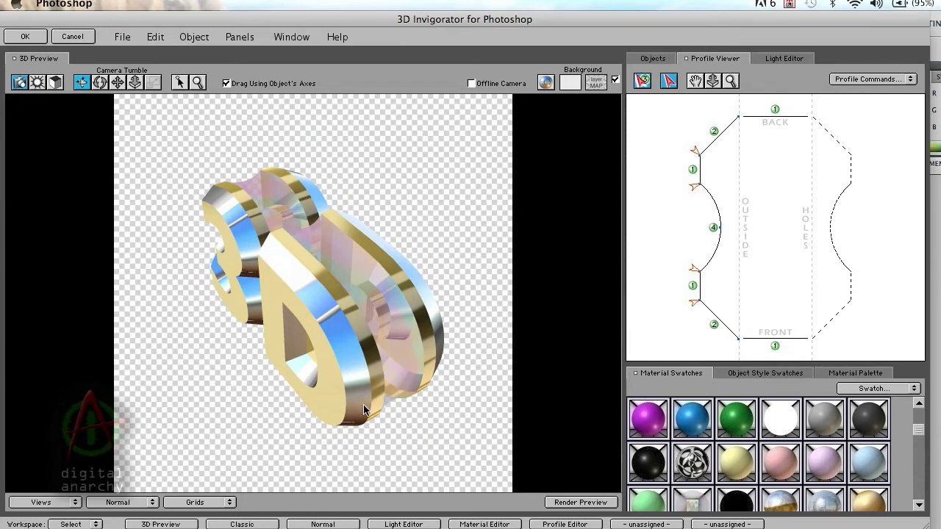
pyautogui.moveTo(374, 401); pyautogui.dragTo(395, 312)
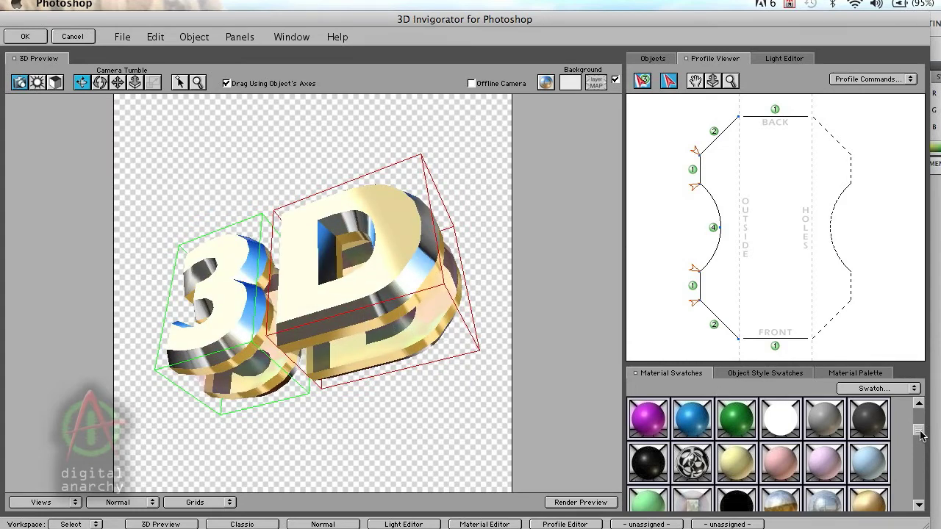
pyautogui.moveTo(921, 435); pyautogui.dragTo(920, 419)
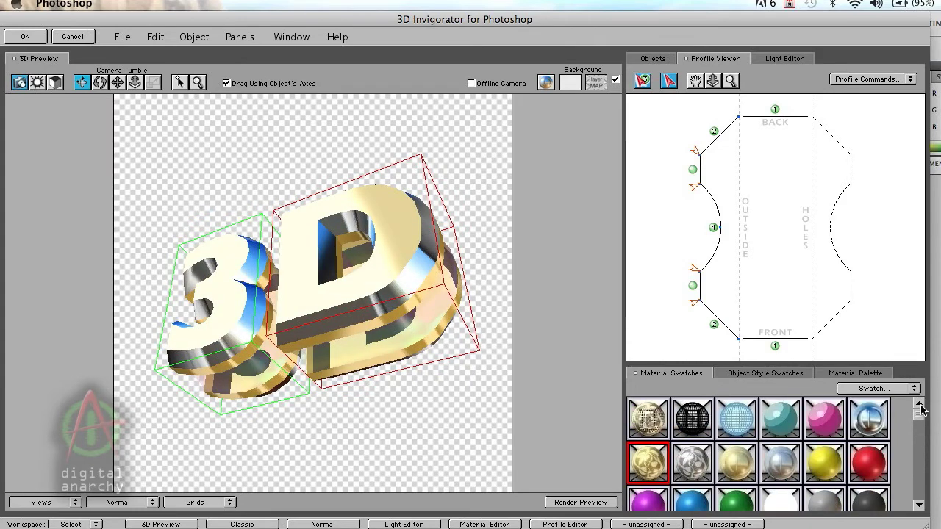
pyautogui.click(714, 229)
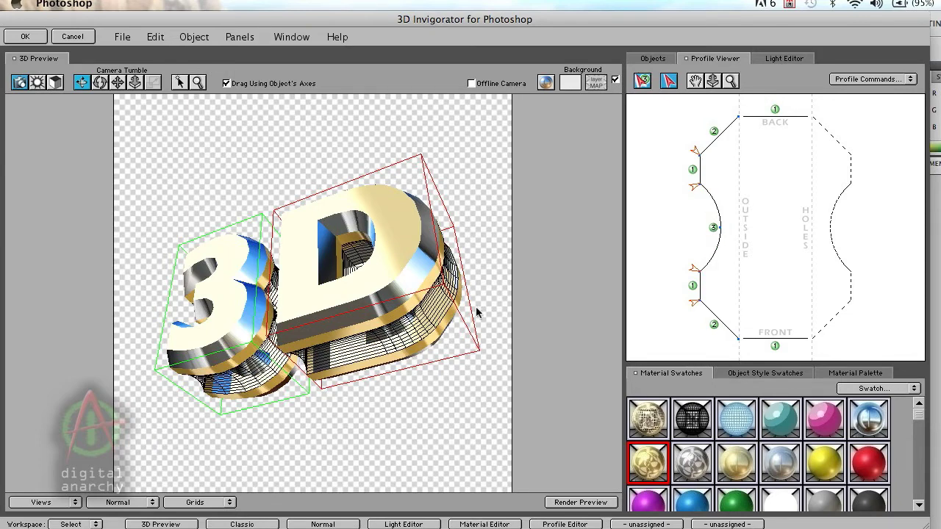
pyautogui.click(581, 503)
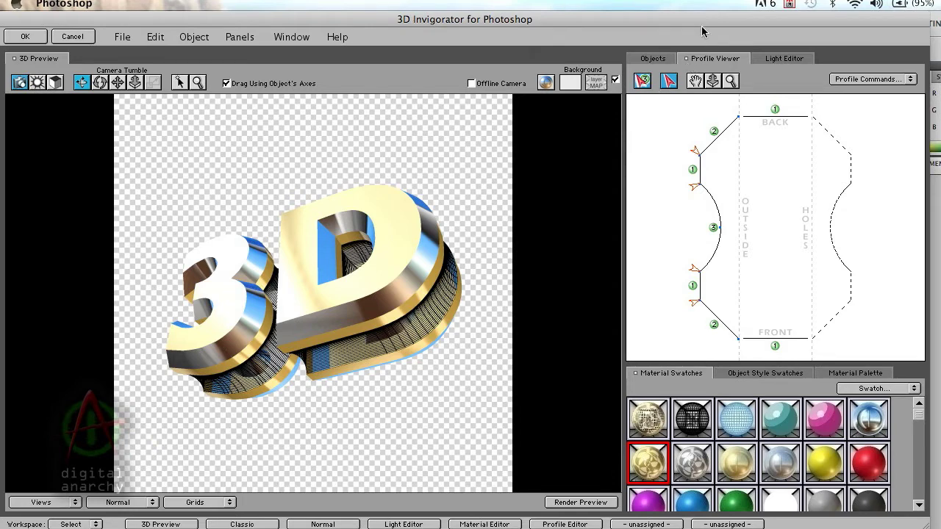
pyautogui.click(782, 60)
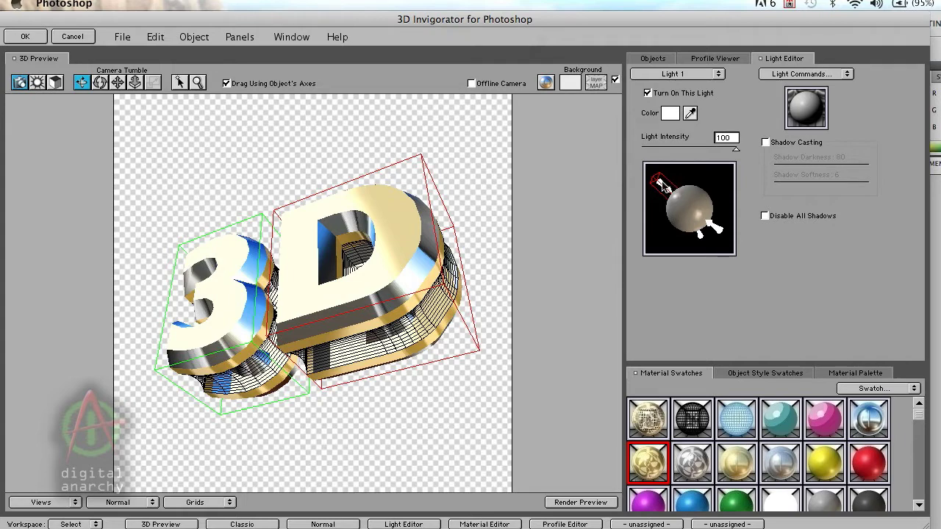
# - Move Light 1 above the text and swing Light 2 to the left side
pyautogui.moveTo(659, 184); pyautogui.dragTo(685, 188)
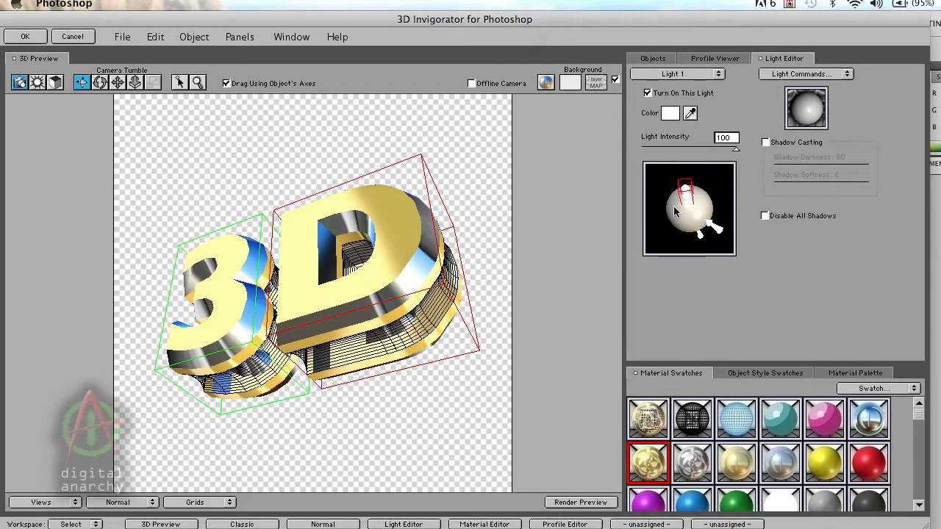
pyautogui.click(704, 76)
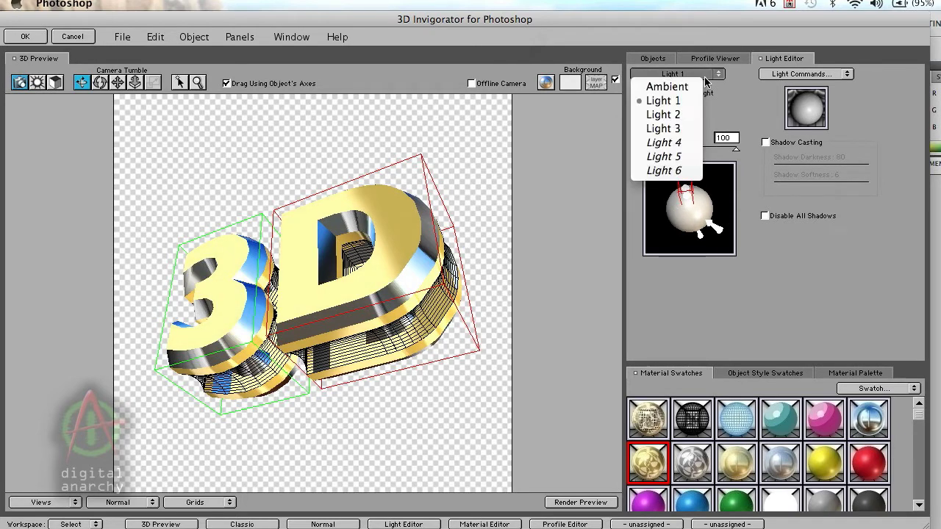
pyautogui.click(686, 115)
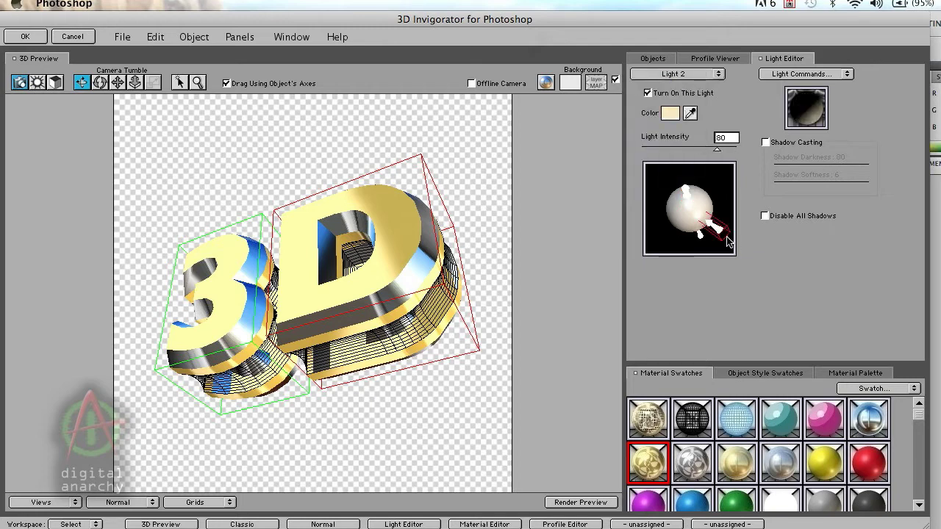
pyautogui.moveTo(727, 241); pyautogui.dragTo(693, 228)
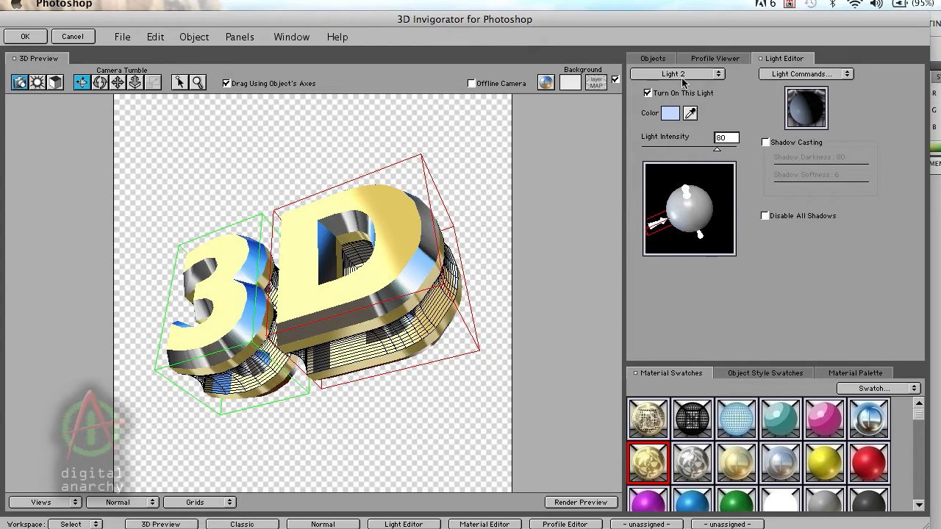
pyautogui.click(653, 59)
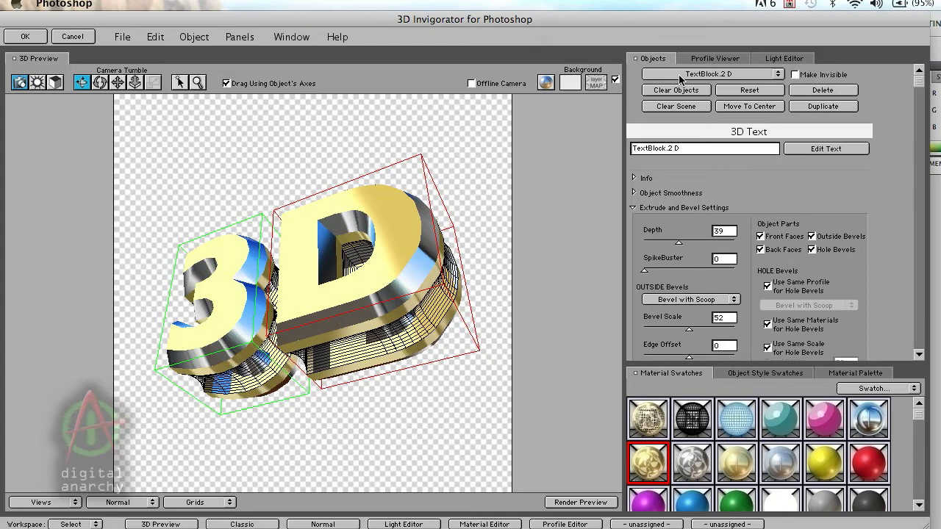
pyautogui.click(683, 300)
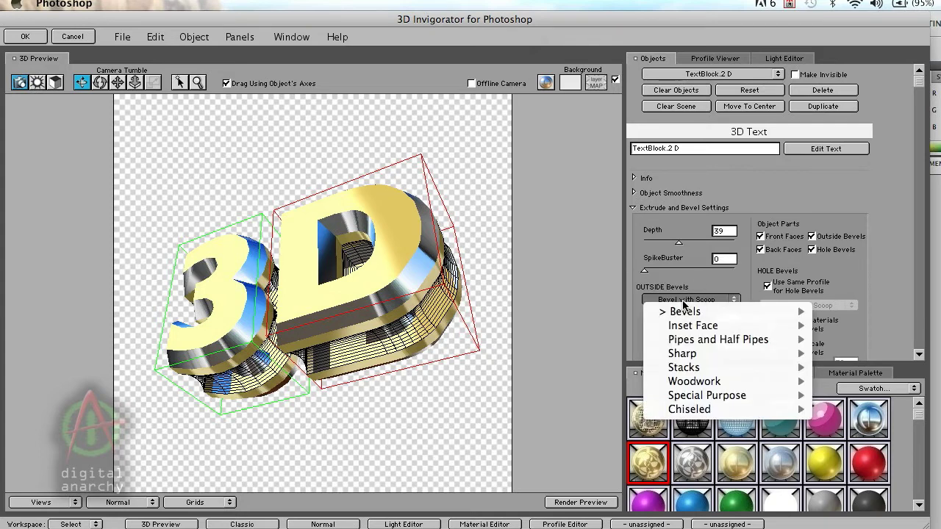
pyautogui.moveTo(700, 312)
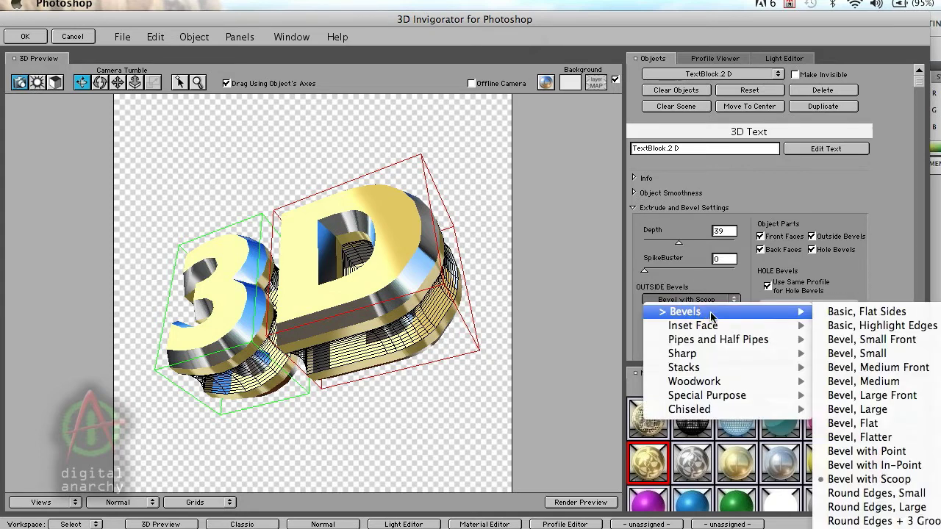
pyautogui.moveTo(710, 344)
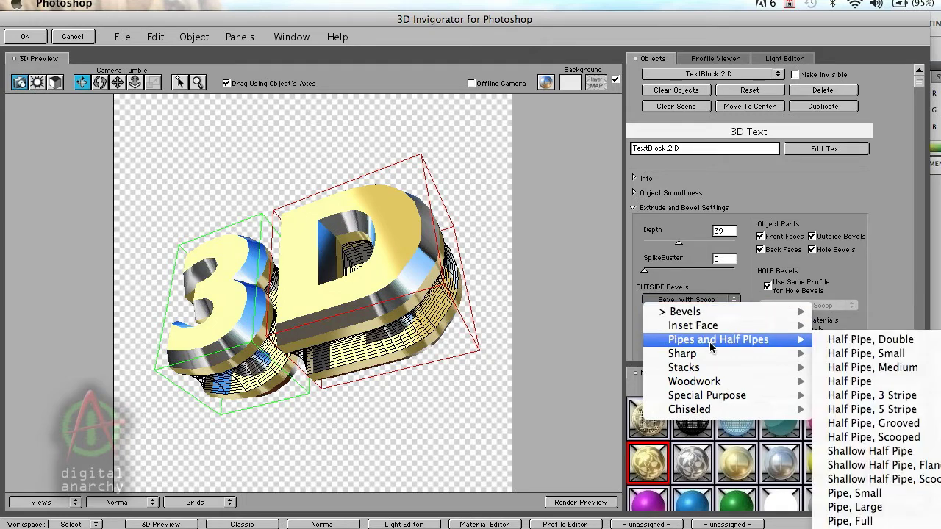
pyautogui.moveTo(702, 395)
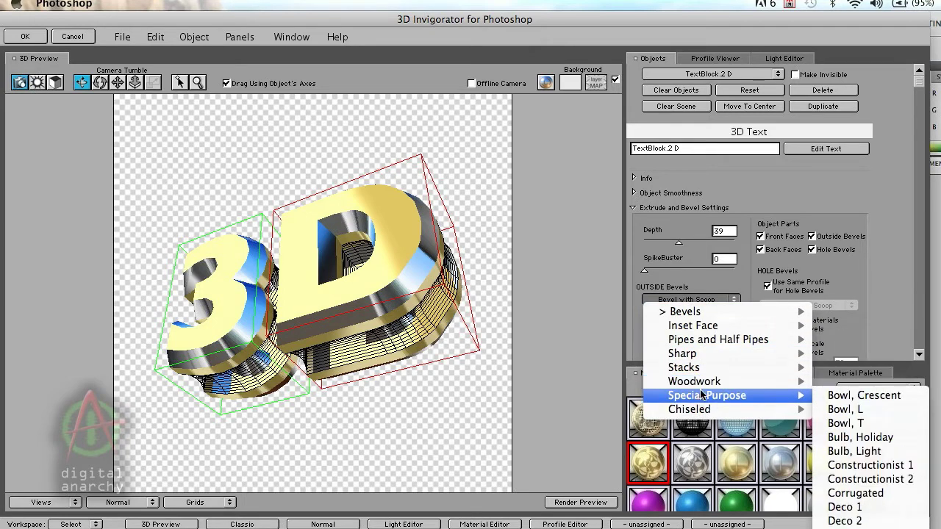
pyautogui.moveTo(704, 370)
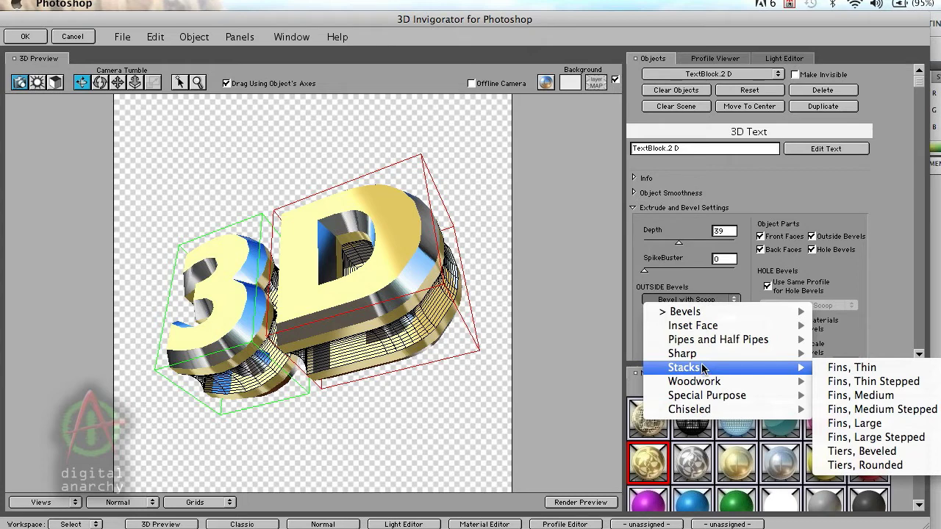
pyautogui.click(865, 414)
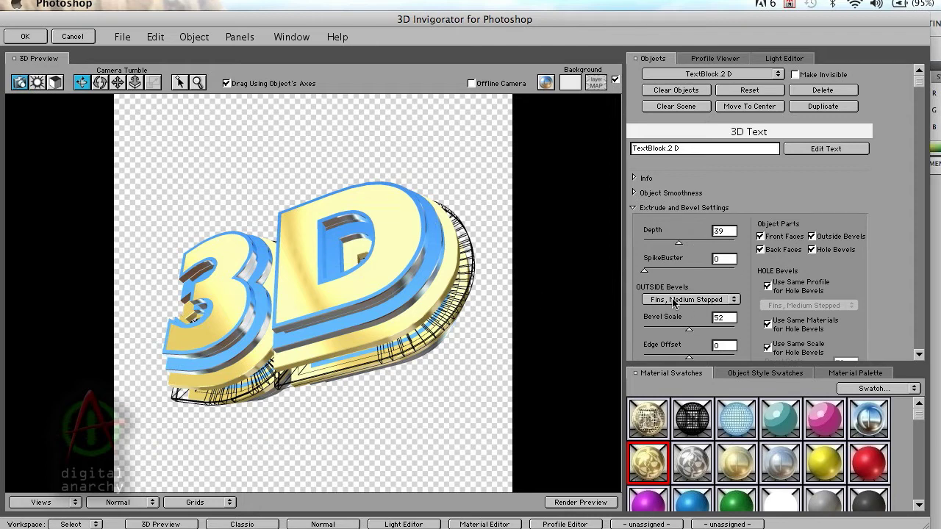
pyautogui.click(698, 300)
pyautogui.moveTo(694, 242)
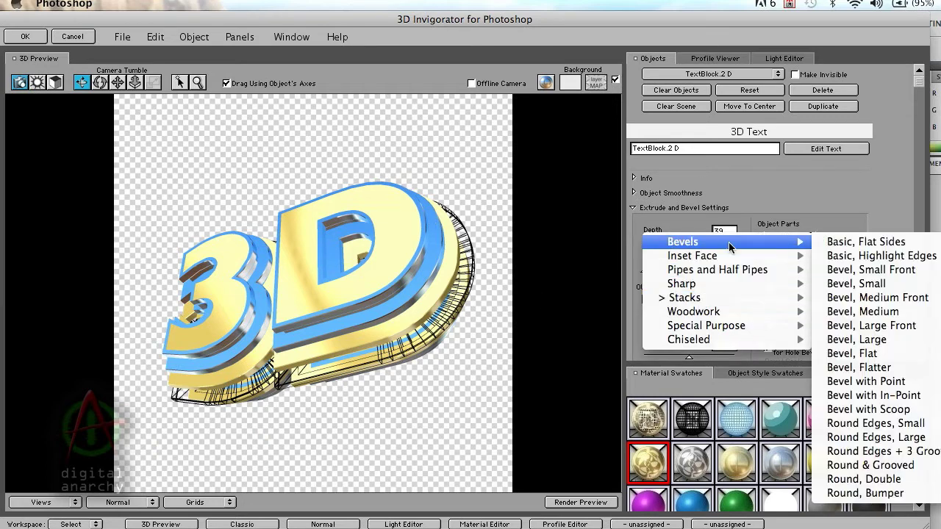
pyautogui.click(870, 408)
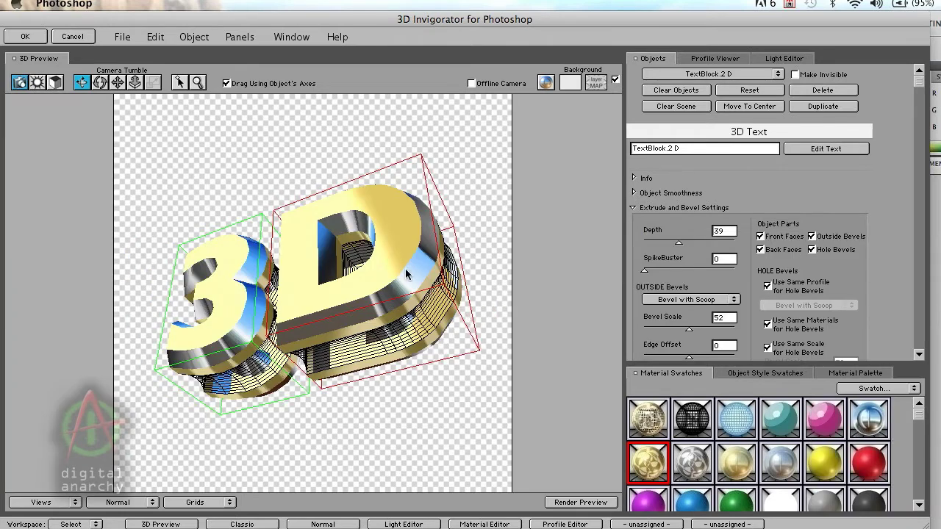
# - Tumble the text to a near-frontal view and select only the D letter in Object Mode
pyautogui.moveTo(399, 253); pyautogui.dragTo(390, 376)
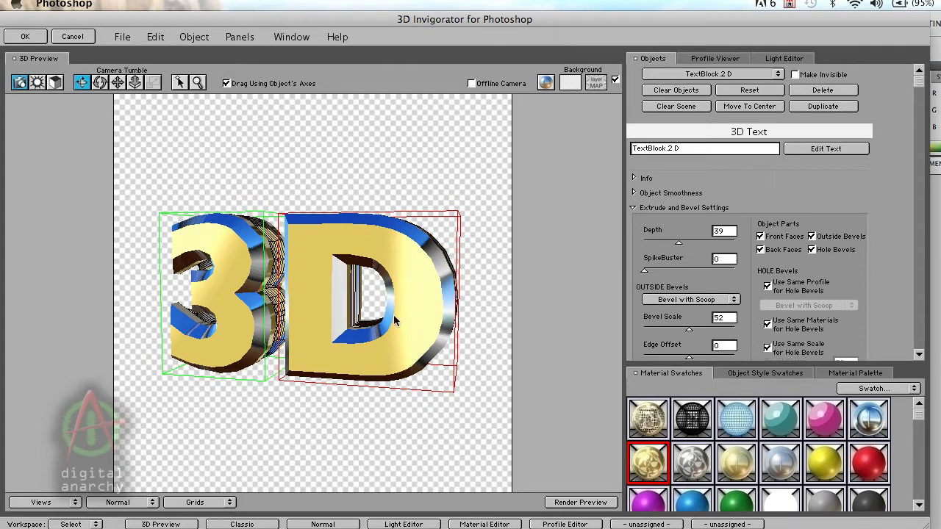
pyautogui.moveTo(409, 340); pyautogui.dragTo(432, 328)
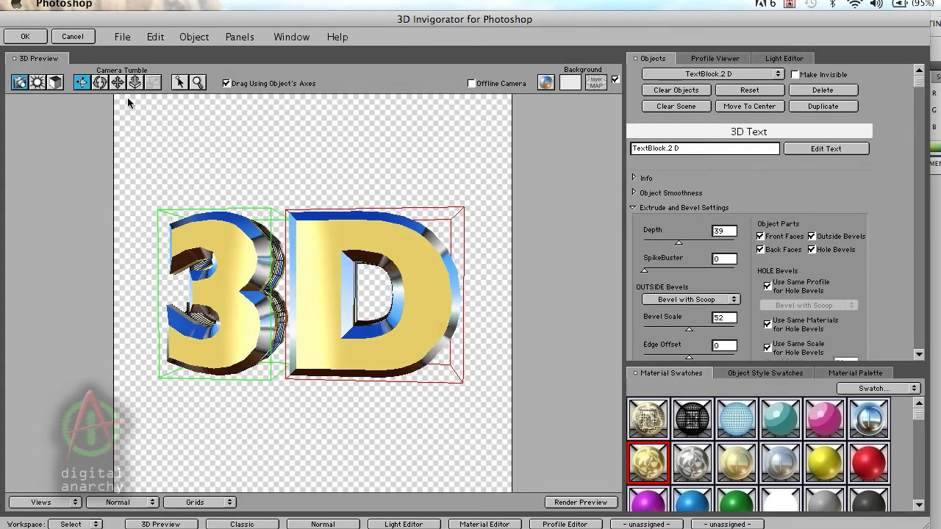
pyautogui.click(54, 83)
pyautogui.click(420, 250)
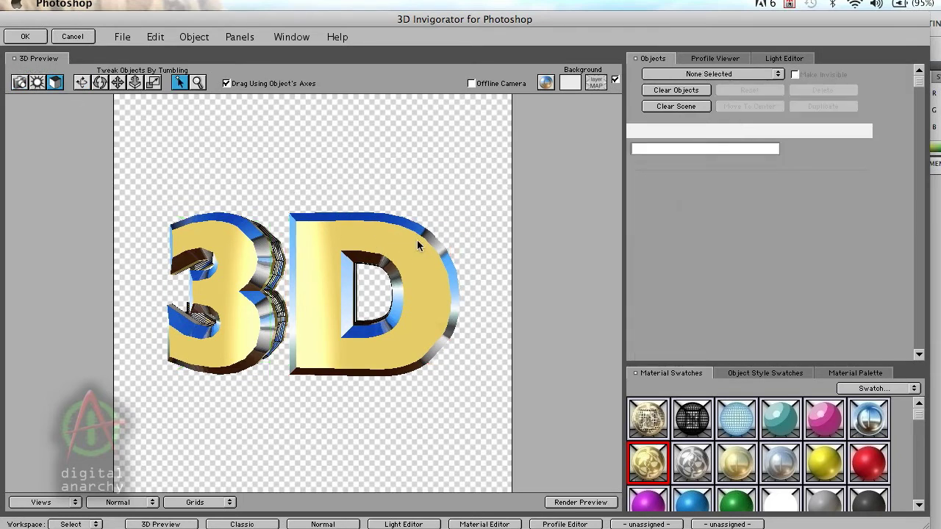
# - Shrink the D slightly and tilt it, then select the 3
pyautogui.click(153, 82)
pyautogui.moveTo(412, 236); pyautogui.dragTo(327, 305)
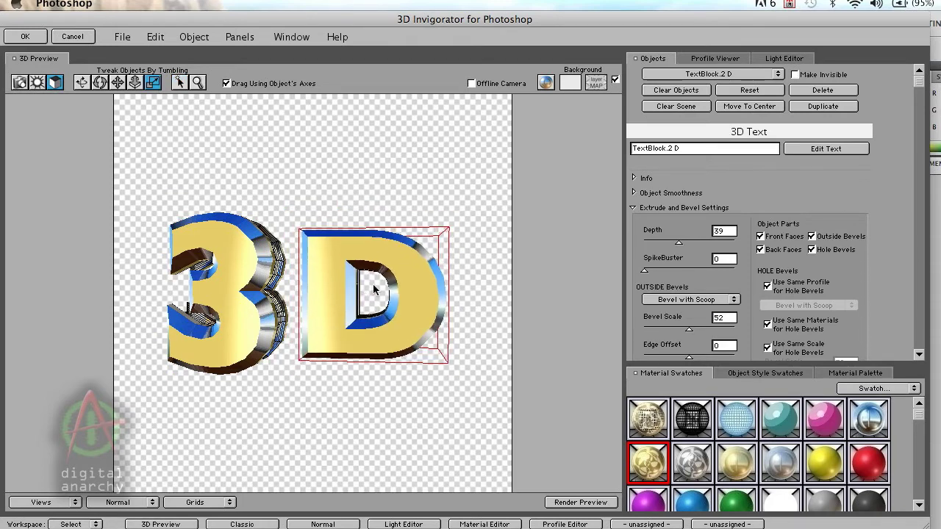
pyautogui.click(100, 82)
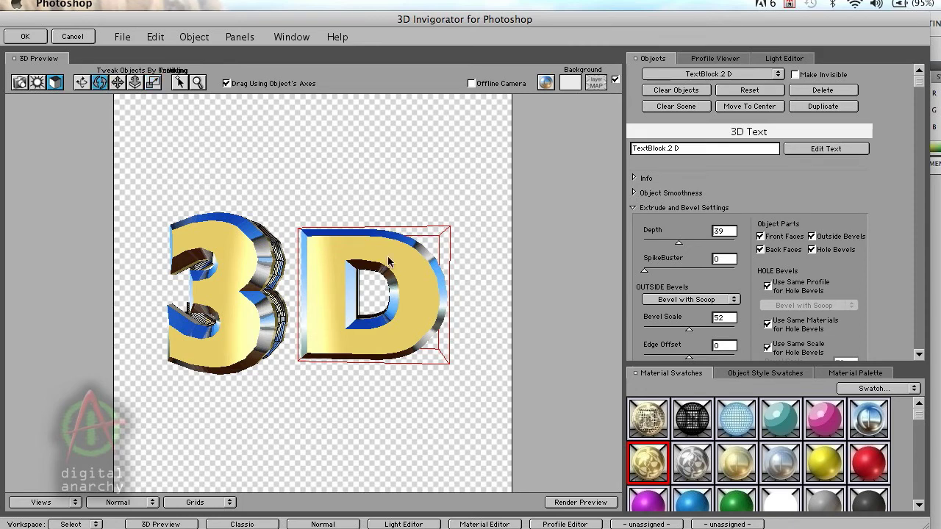
pyautogui.moveTo(390, 263); pyautogui.dragTo(286, 210)
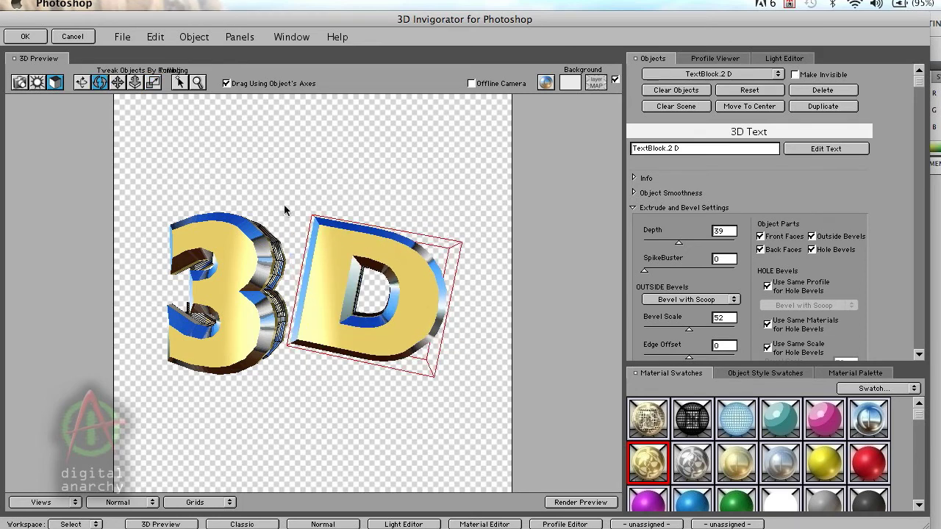
pyautogui.click(238, 253)
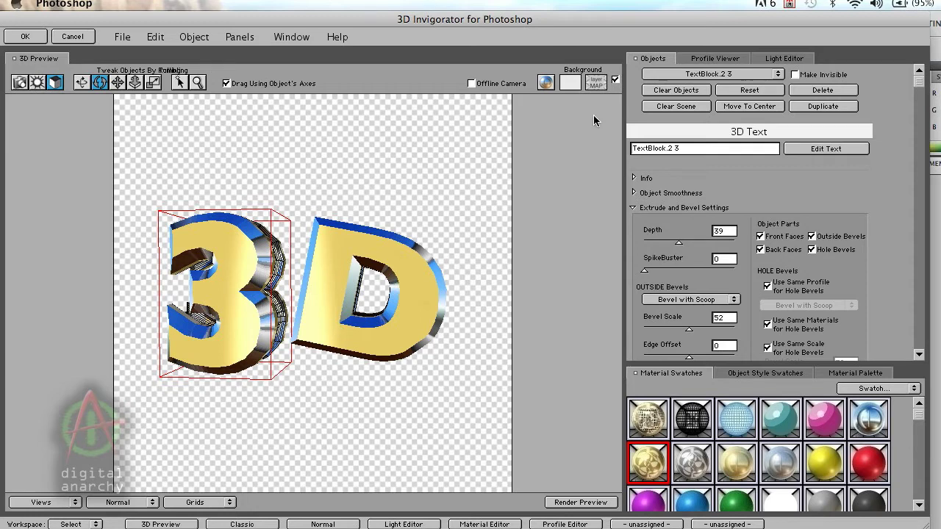
pyautogui.click(717, 62)
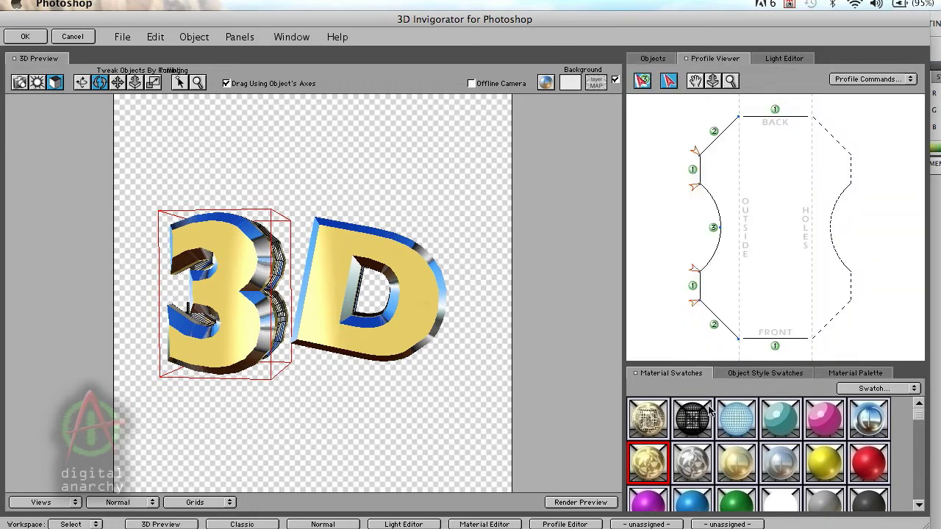
# - Change the 3's lower-bevel and front-face materials, render, swing to a side view, and apply
pyautogui.click(717, 327)
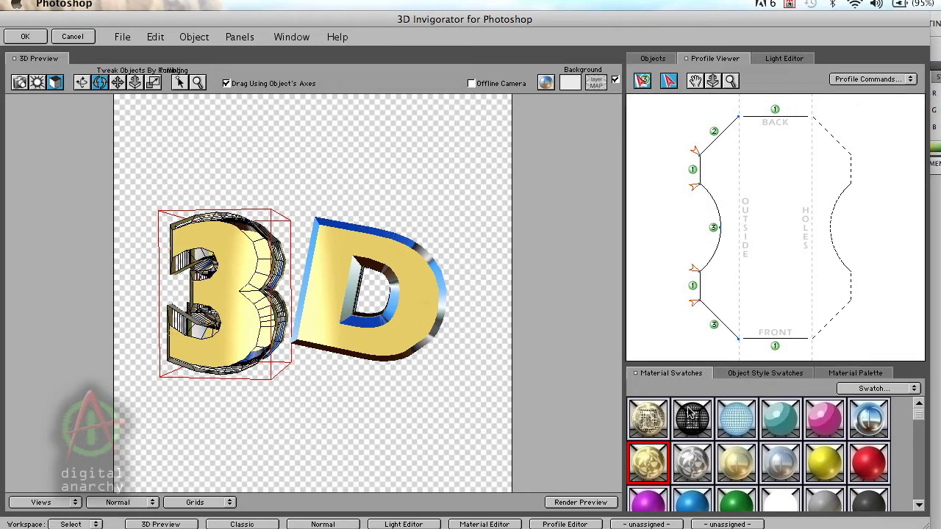
pyautogui.click(772, 338)
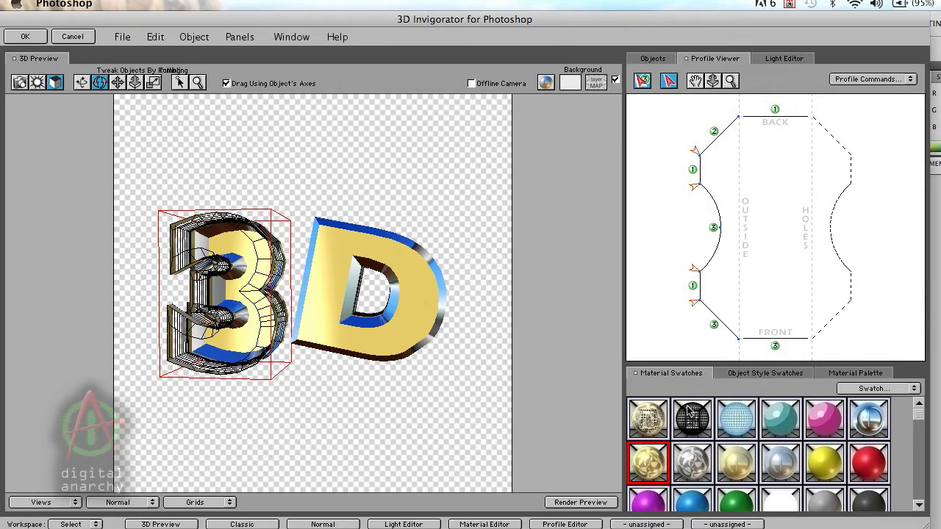
pyautogui.click(597, 503)
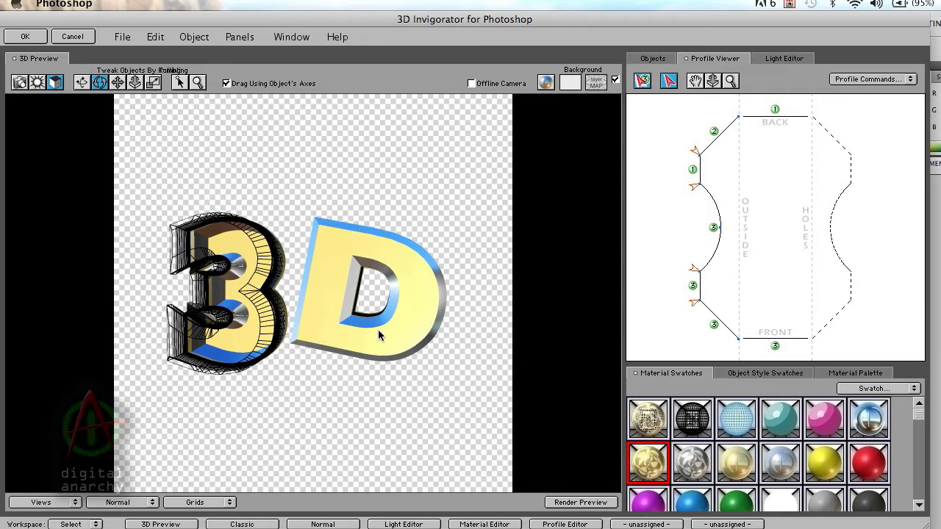
pyautogui.moveTo(378, 329); pyautogui.dragTo(621, 382)
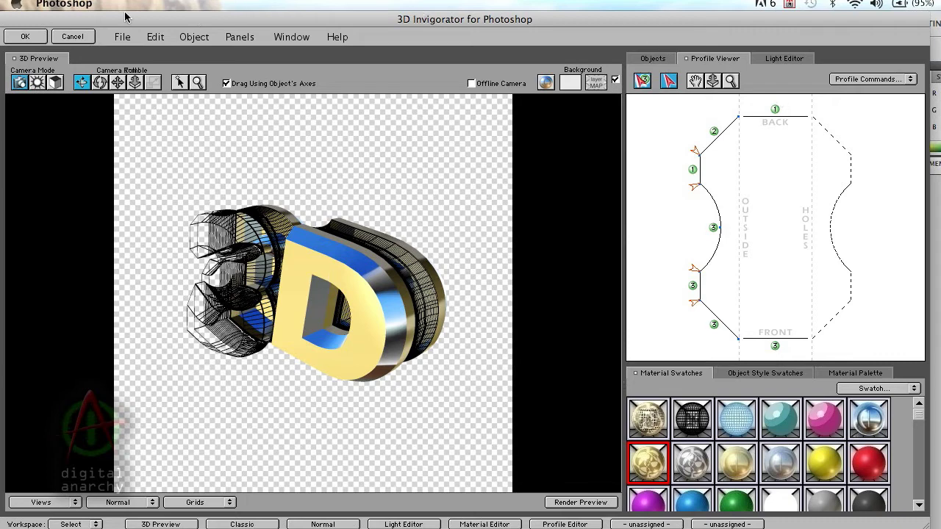
pyautogui.click(27, 36)
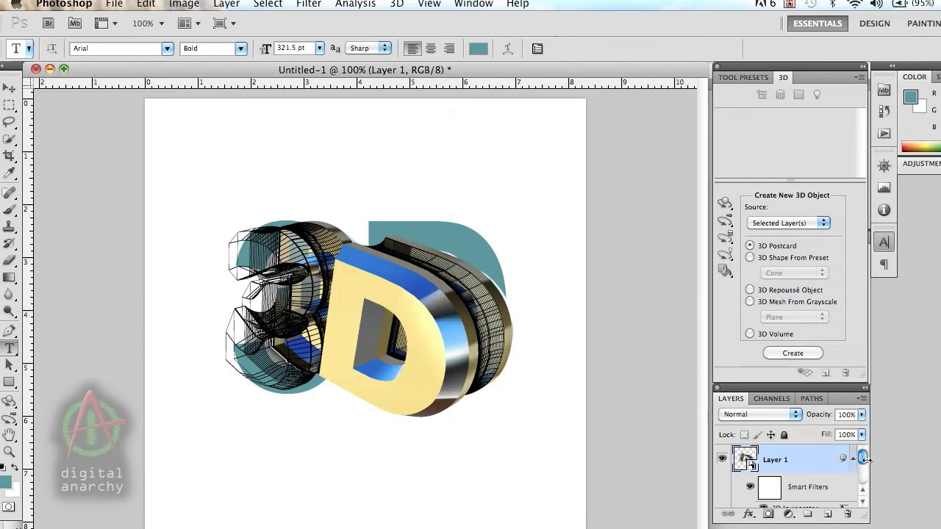
# - Hide the flat teal '3D' text layer beneath the rendered Layer 1
pyautogui.moveTo(863, 459); pyautogui.dragTo(863, 477)
pyautogui.click(722, 465)
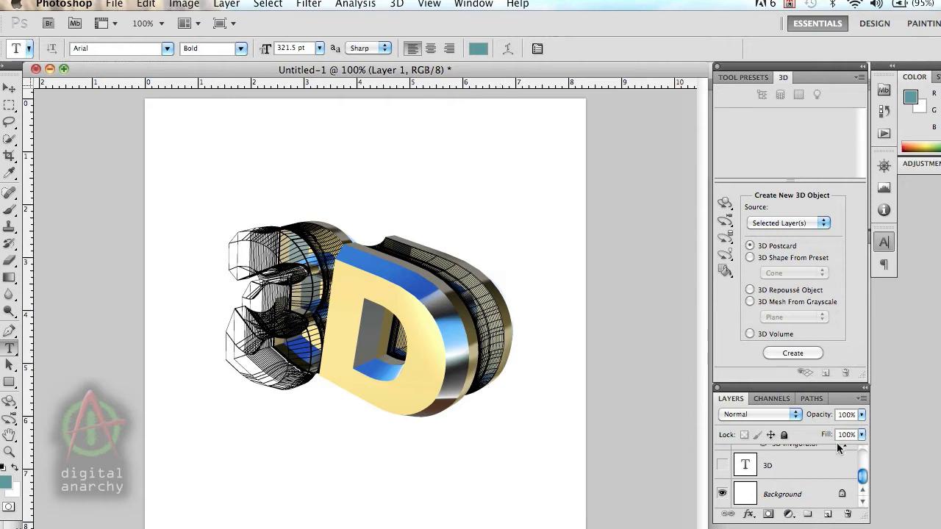
pyautogui.moveTo(863, 475); pyautogui.dragTo(865, 458)
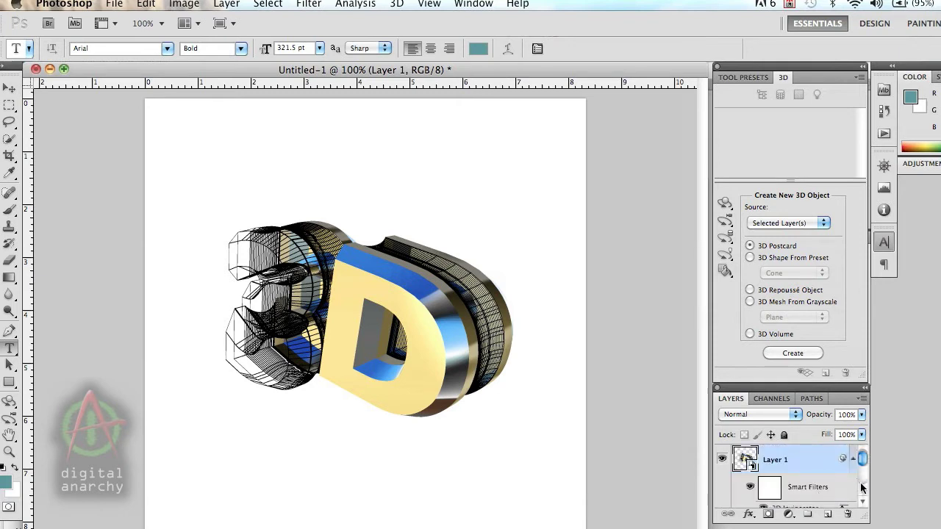
# - Reopen the 3D Invigorator filter and apply gold to the 3's front face and lower bevel
pyautogui.moveTo(866, 517); pyautogui.dragTo(867, 525)
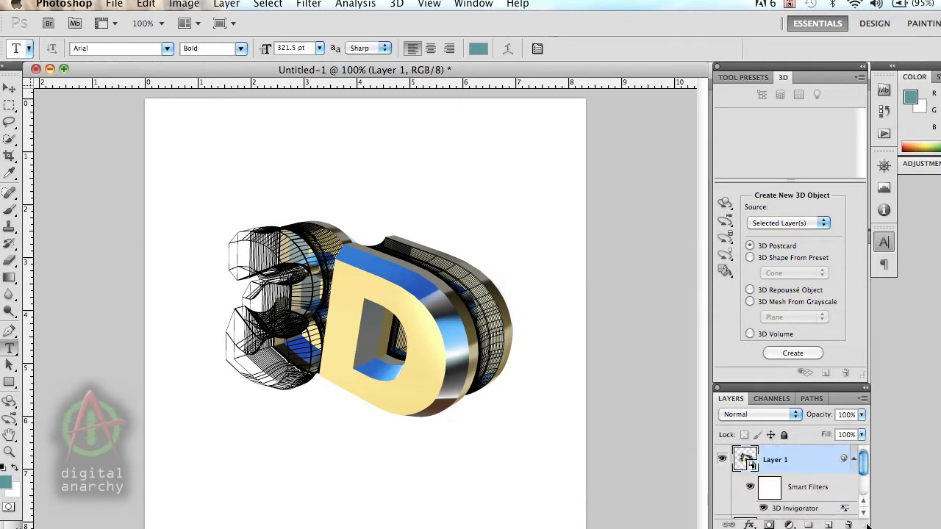
pyautogui.doubleClick(789, 508)
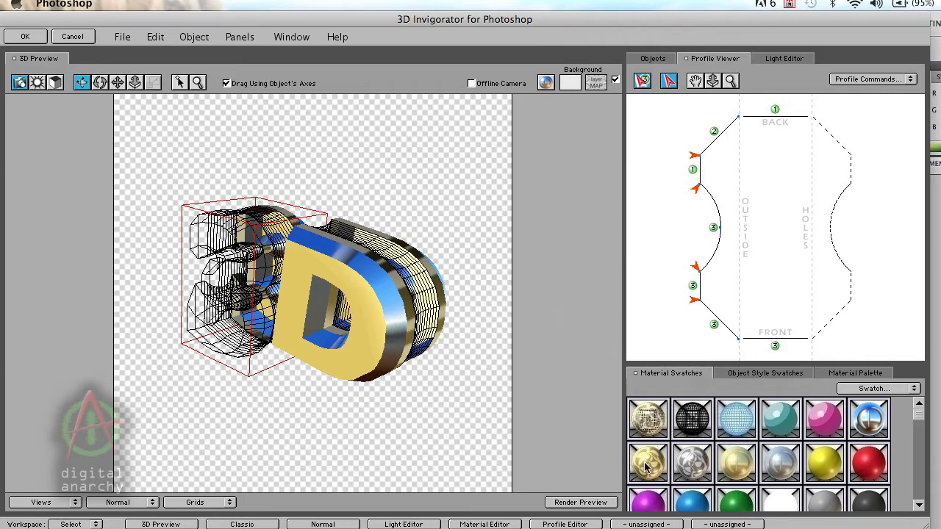
pyautogui.moveTo(645, 464); pyautogui.dragTo(776, 340)
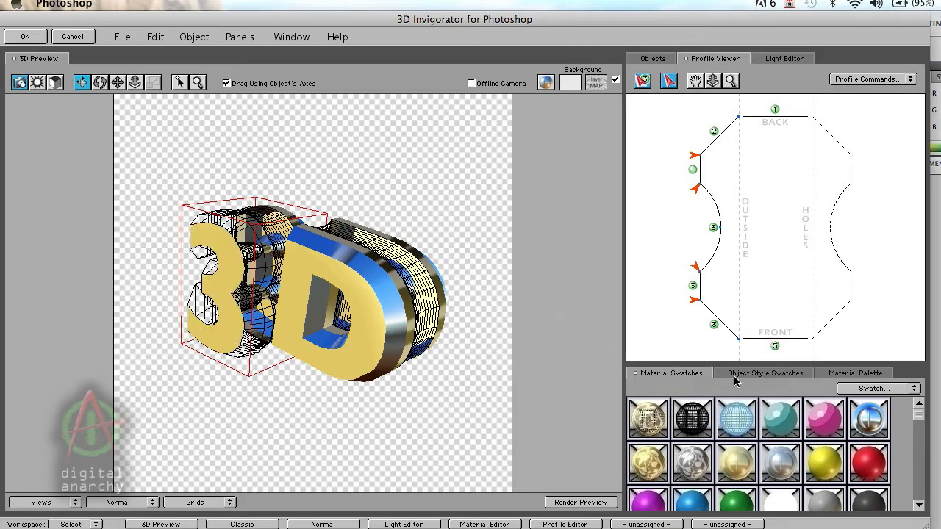
pyautogui.moveTo(659, 439); pyautogui.dragTo(717, 335)
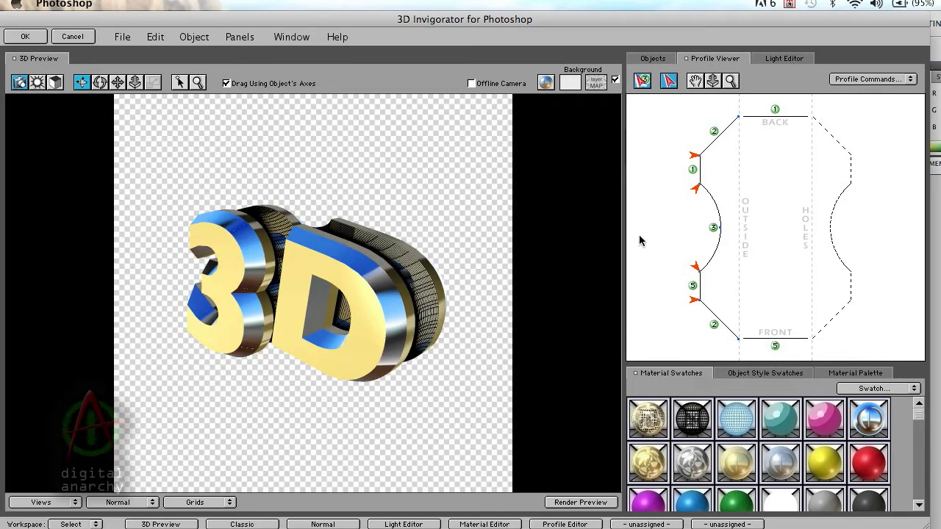
pyautogui.click(27, 36)
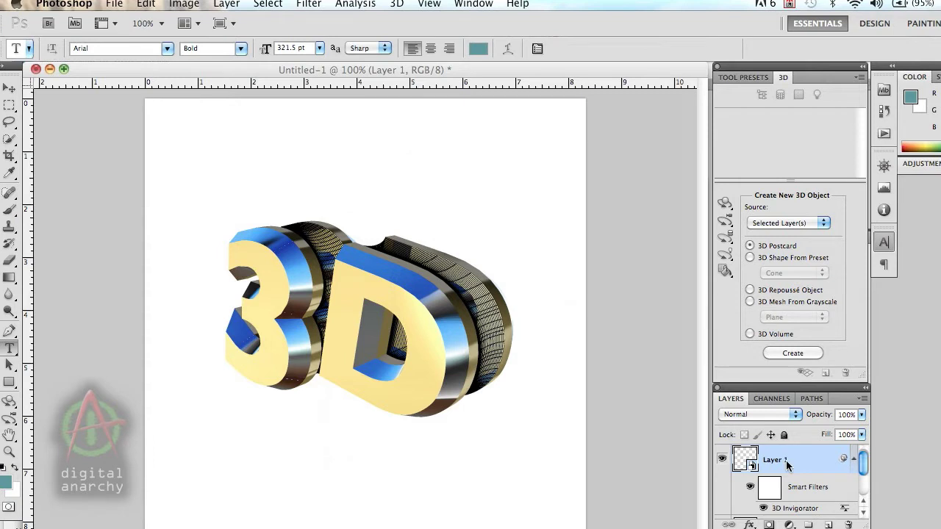
# - Hide the rendered 3D layer, then show the flat '3D' text layer again and select it
pyautogui.click(722, 461)
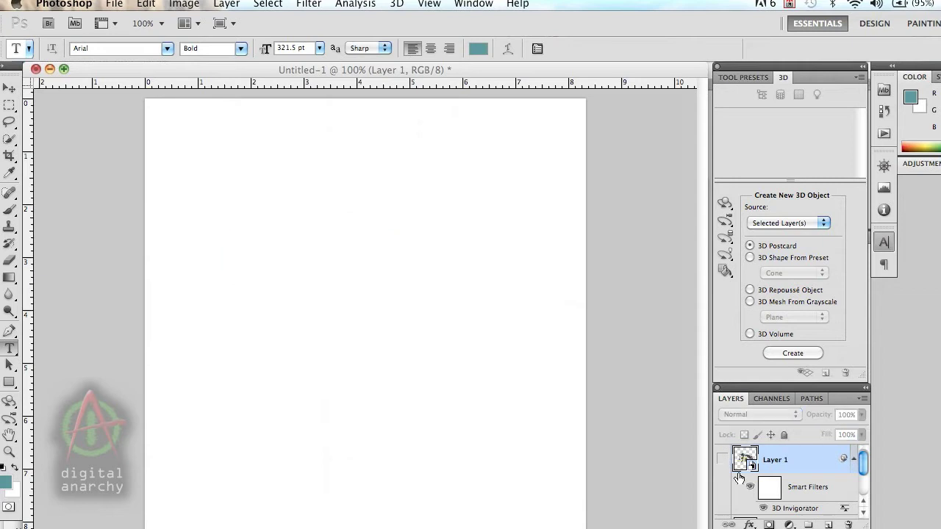
pyautogui.scroll(-3, 861, 468)
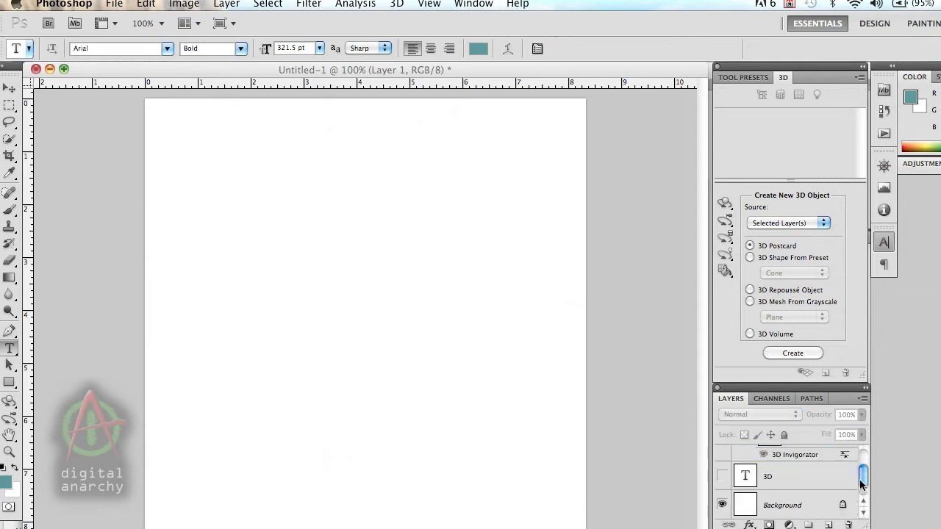
pyautogui.click(722, 475)
pyautogui.click(790, 485)
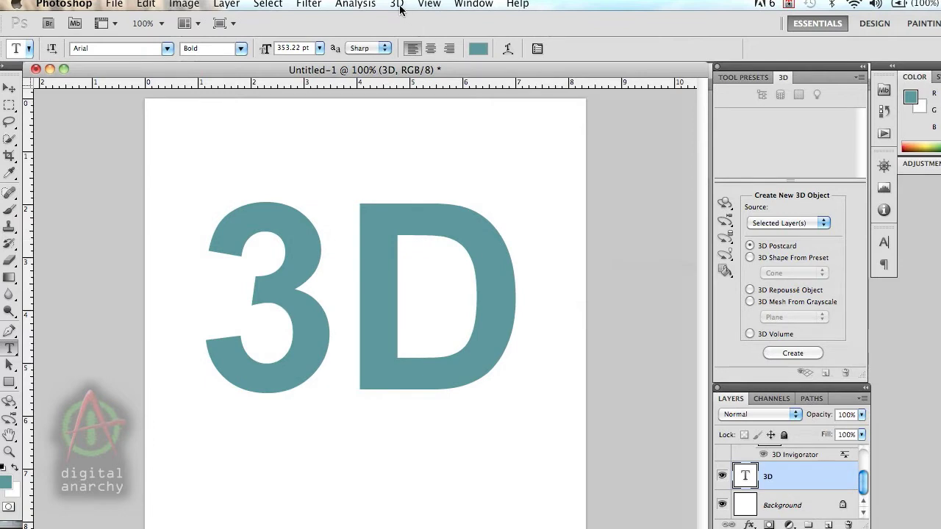
# - Switch interactive 3D rendering to OpenGL in the 3D Preferences
pyautogui.click(396, 5)
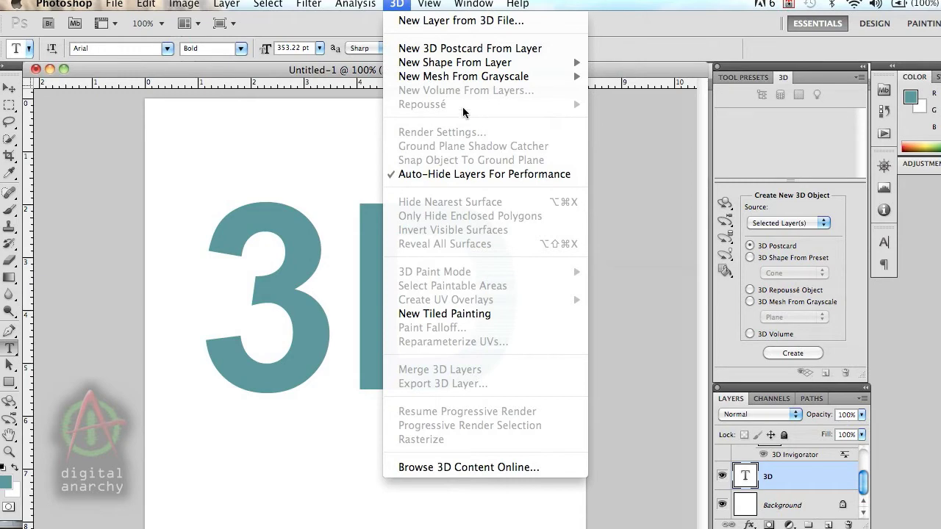
pyautogui.click(64, 5)
pyautogui.moveTo(116, 52)
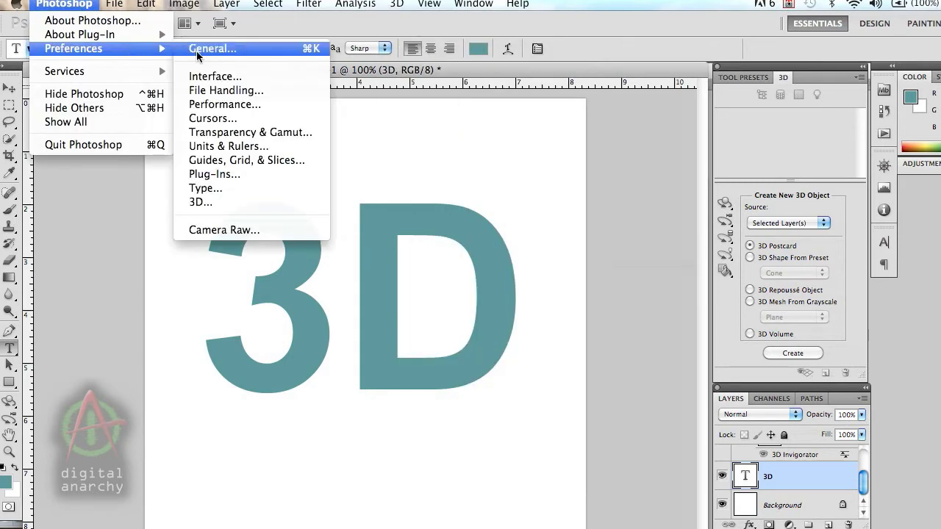
pyautogui.click(259, 203)
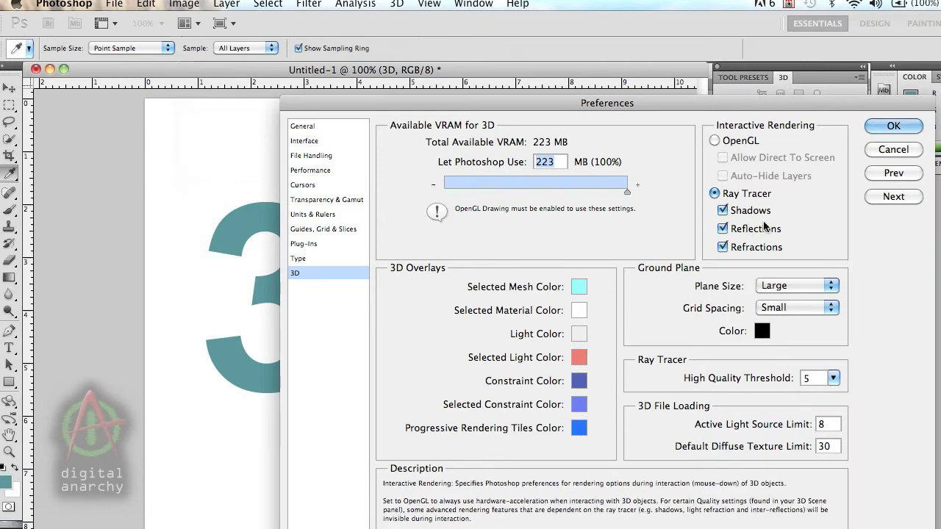
pyautogui.click(714, 141)
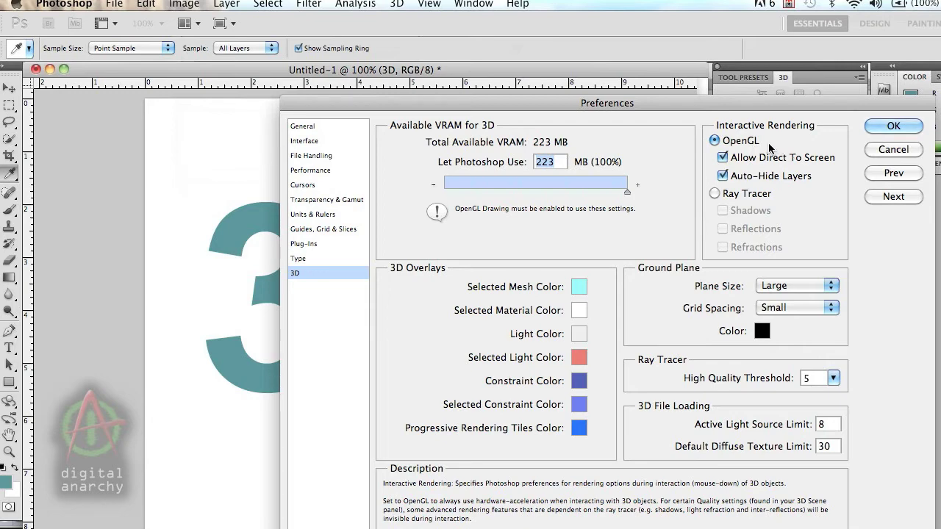
pyautogui.click(894, 127)
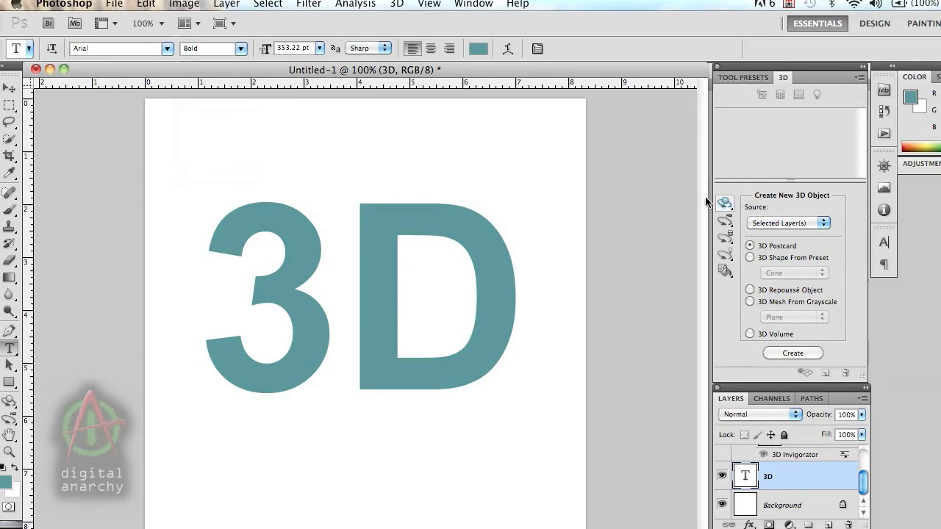
pyautogui.click(396, 4)
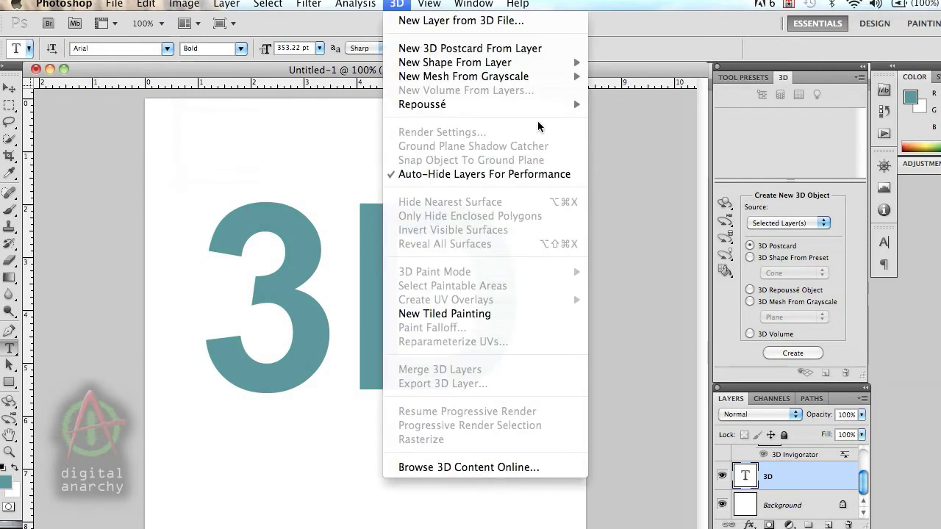
# - Apply 3D > Repoussé > Text Layer and rotate the extruded '3D' letters to show their sides
pyautogui.moveTo(559, 104)
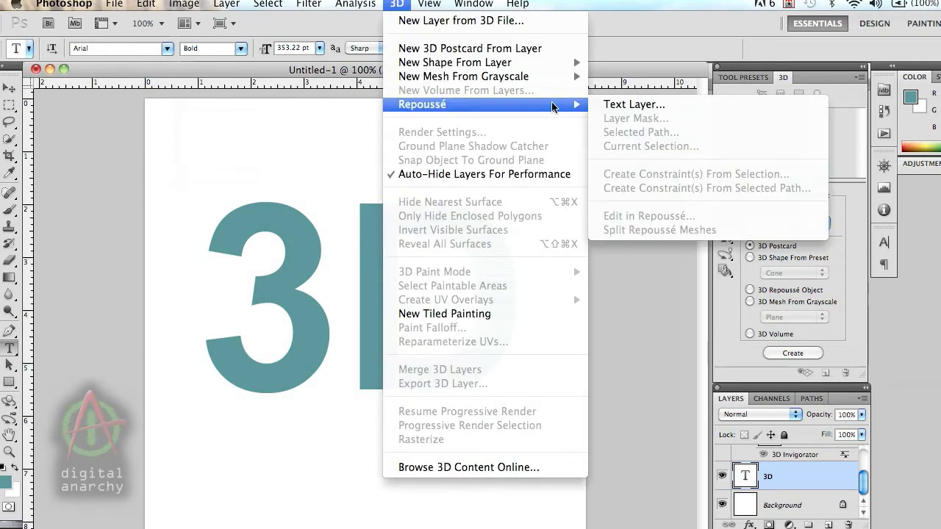
pyautogui.click(635, 105)
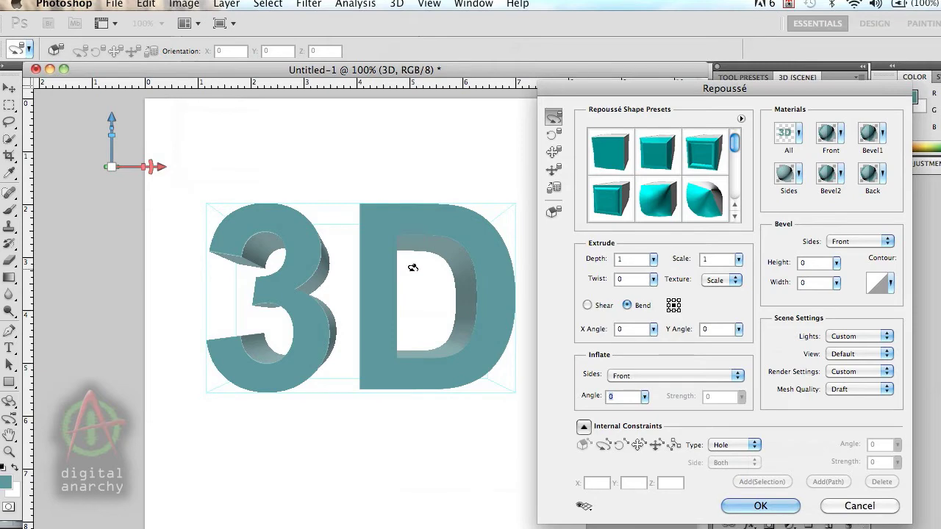
pyautogui.moveTo(377, 273); pyautogui.dragTo(426, 248)
pyautogui.moveTo(468, 271); pyautogui.dragTo(473, 250)
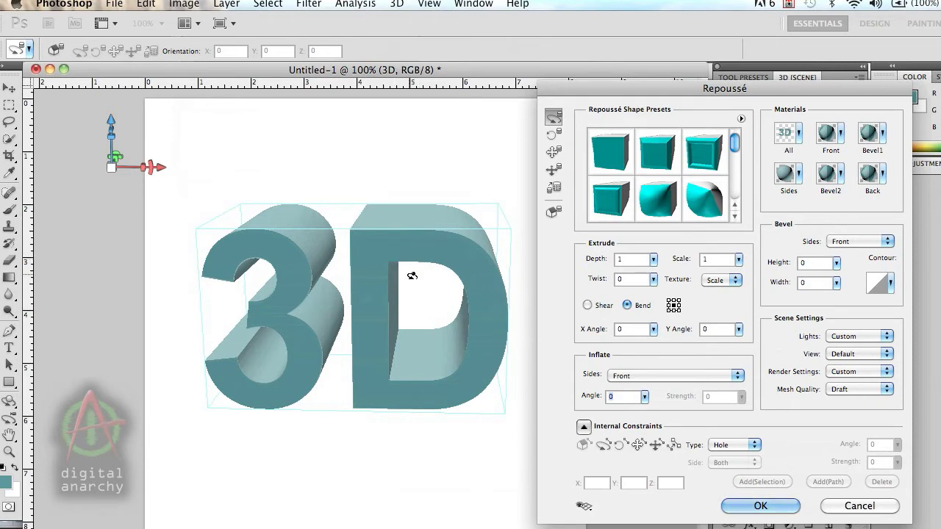
pyautogui.click(556, 133)
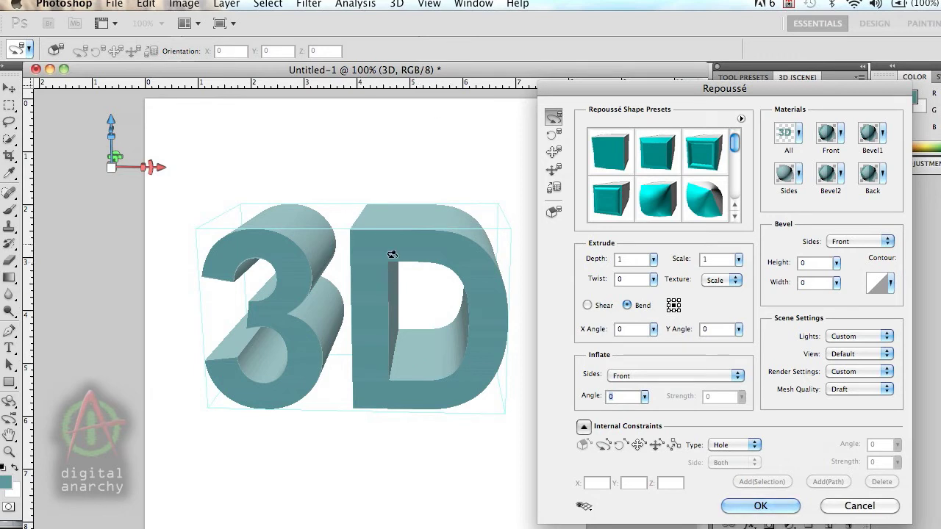
pyautogui.moveTo(451, 243); pyautogui.dragTo(375, 281)
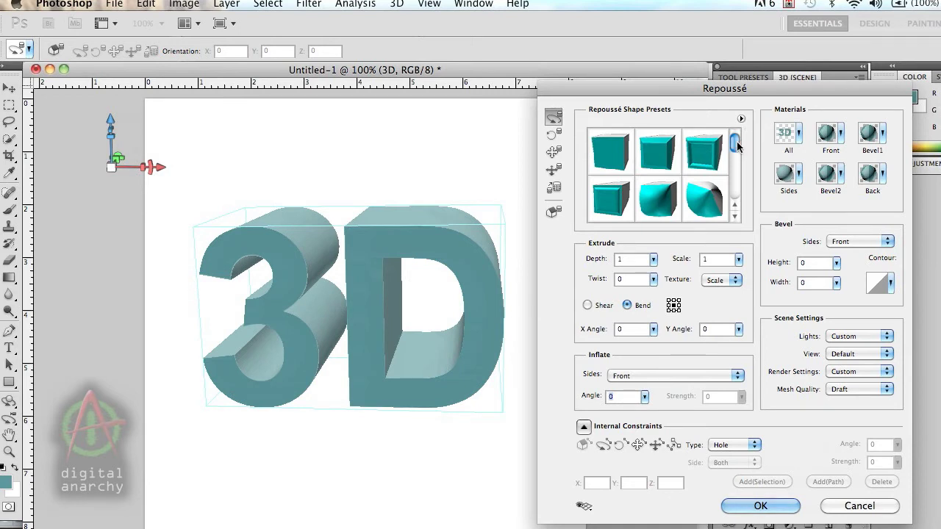
# - Try bent shape presets, settling on depth 3 with a 90° X-angle bend
pyautogui.moveTo(736, 147); pyautogui.dragTo(736, 170)
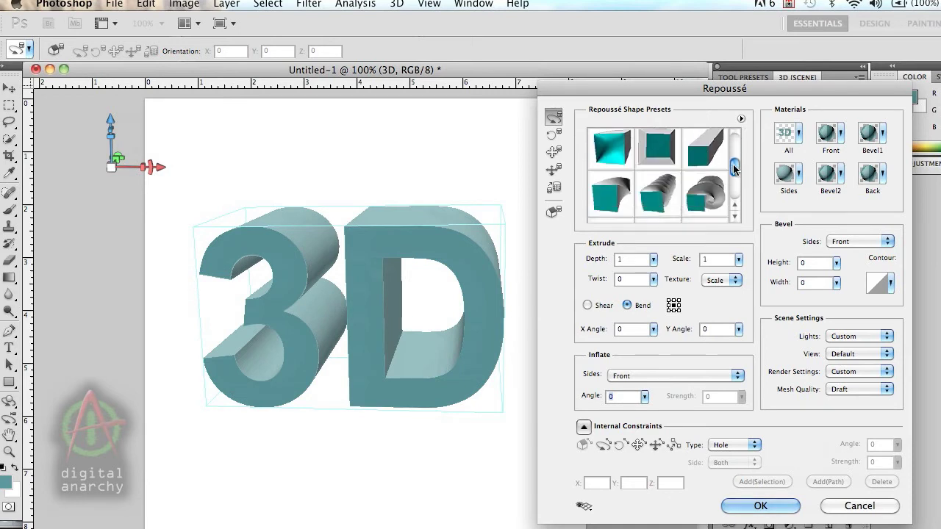
pyautogui.click(616, 199)
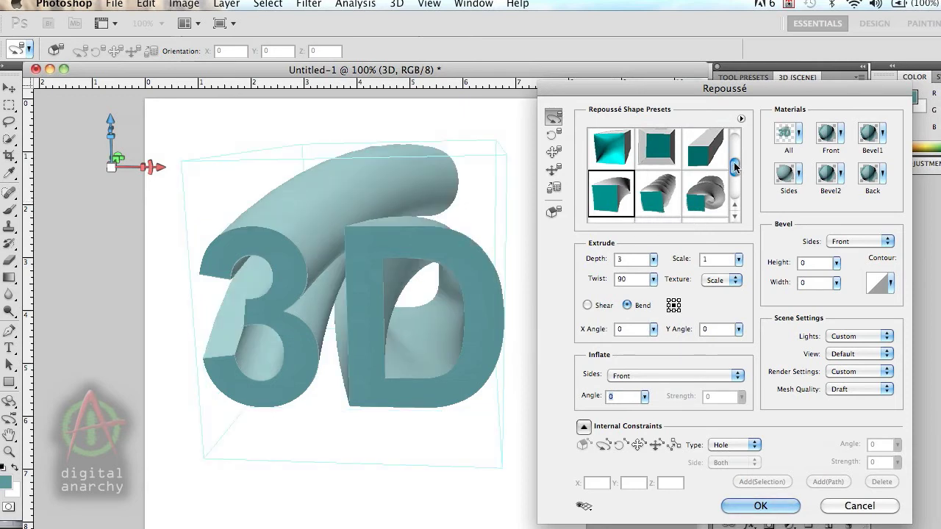
pyautogui.moveTo(735, 168); pyautogui.dragTo(736, 182)
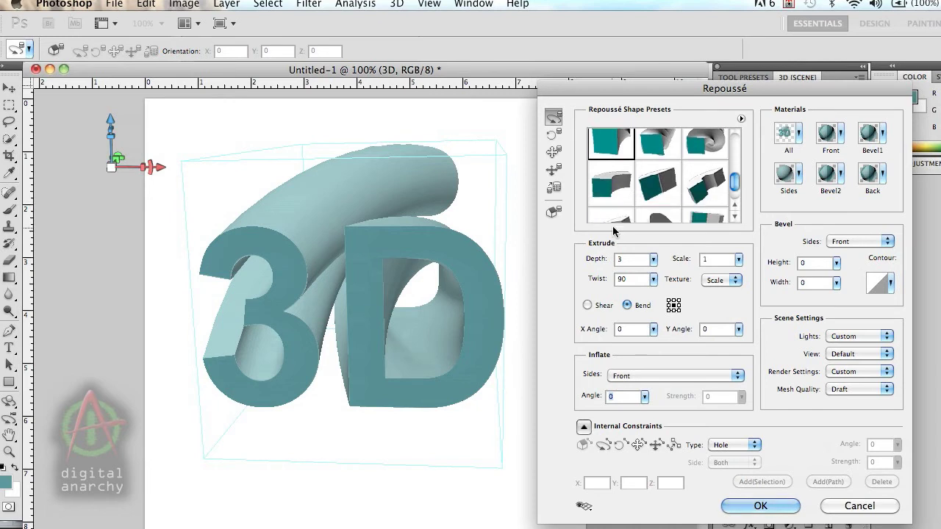
pyautogui.click(613, 188)
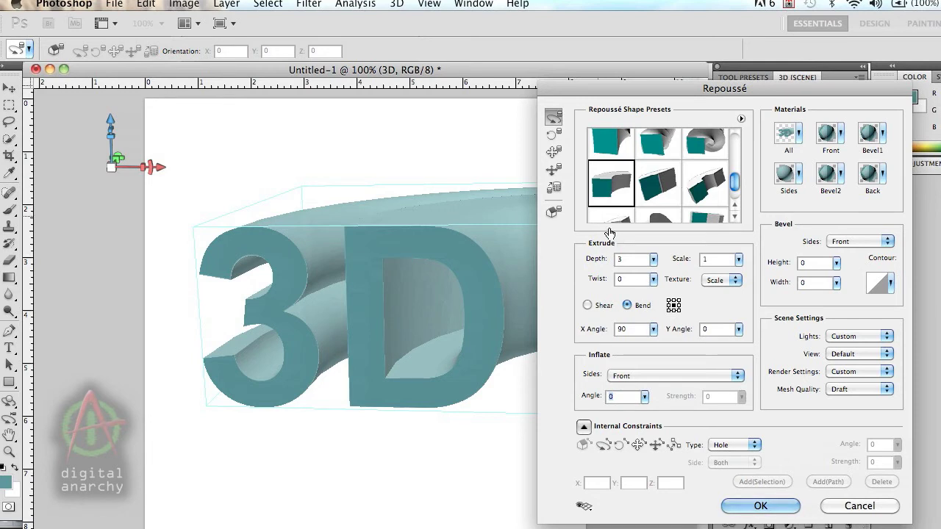
pyautogui.moveTo(663, 98); pyautogui.dragTo(711, 105)
pyautogui.click(601, 194)
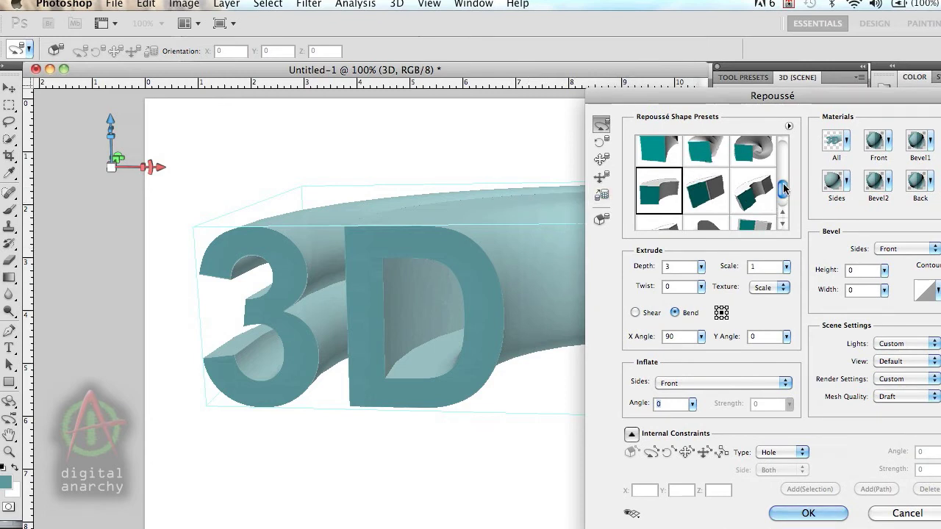
pyautogui.moveTo(783, 192); pyautogui.dragTo(786, 147)
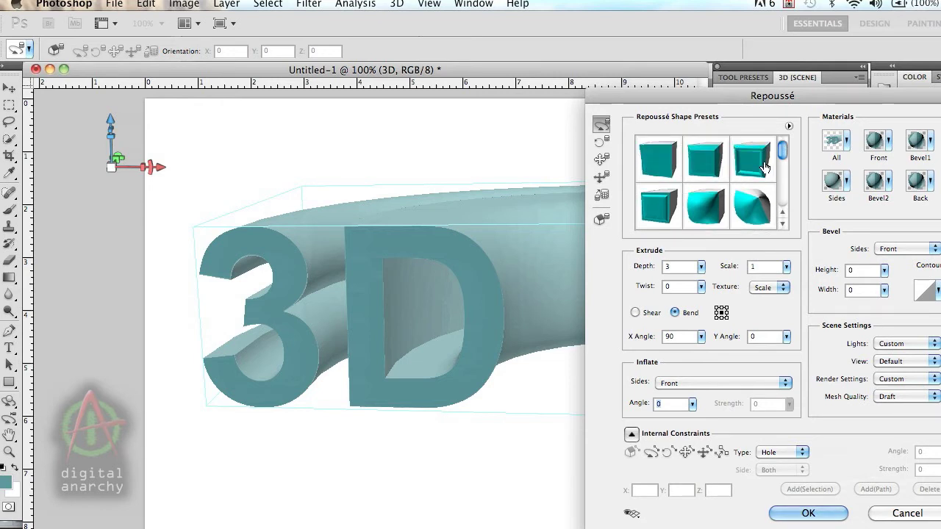
# - Apply the bevelled straight extrusion preset with bevel height 15 and width 40
pyautogui.click(757, 161)
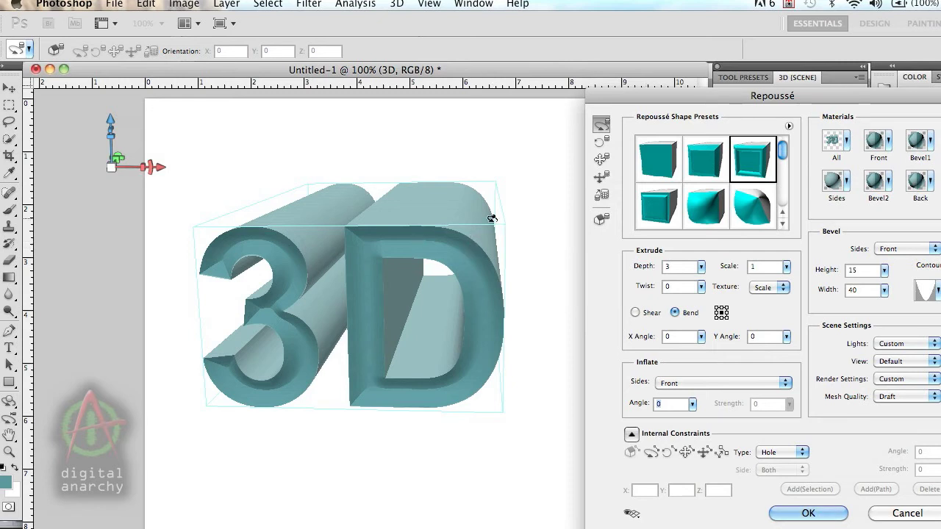
pyautogui.click(846, 181)
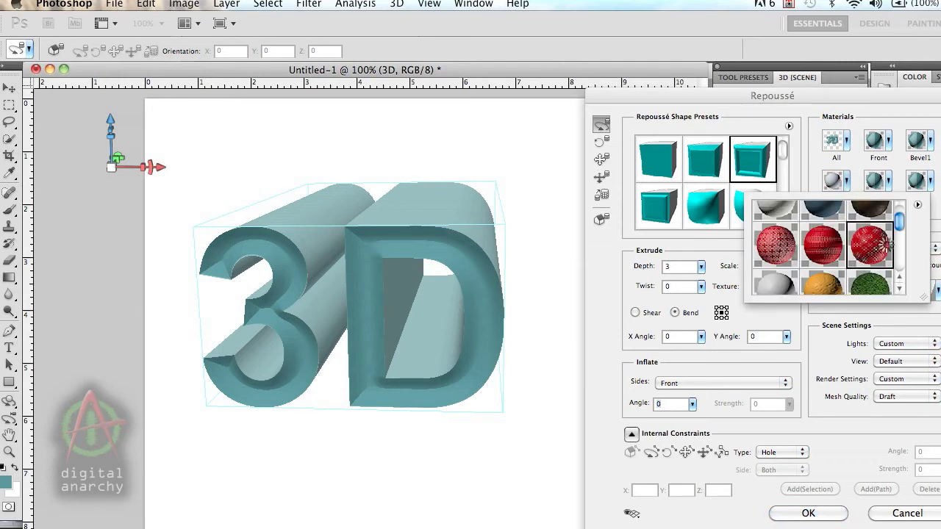
# - Set Sides to red perforated, Front to orange, and Bevel1 to white silver material
pyautogui.click(882, 246)
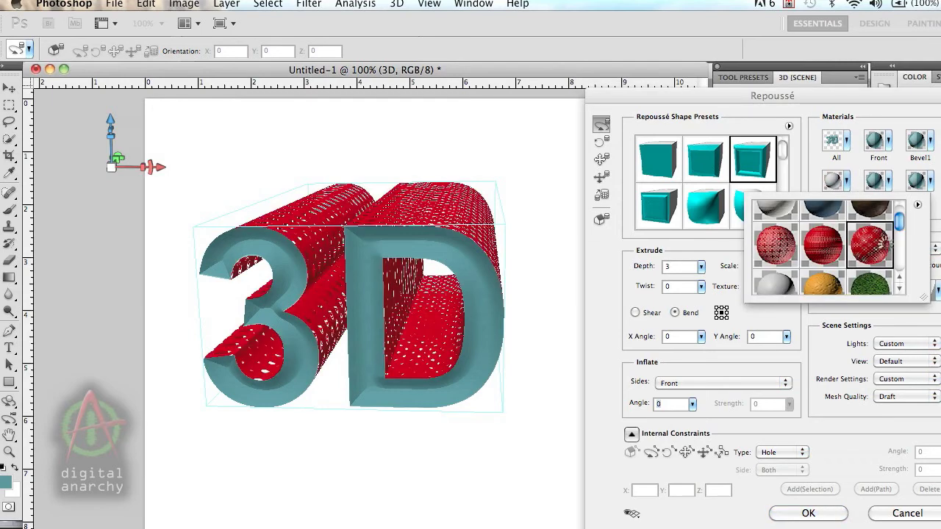
pyautogui.click(890, 145)
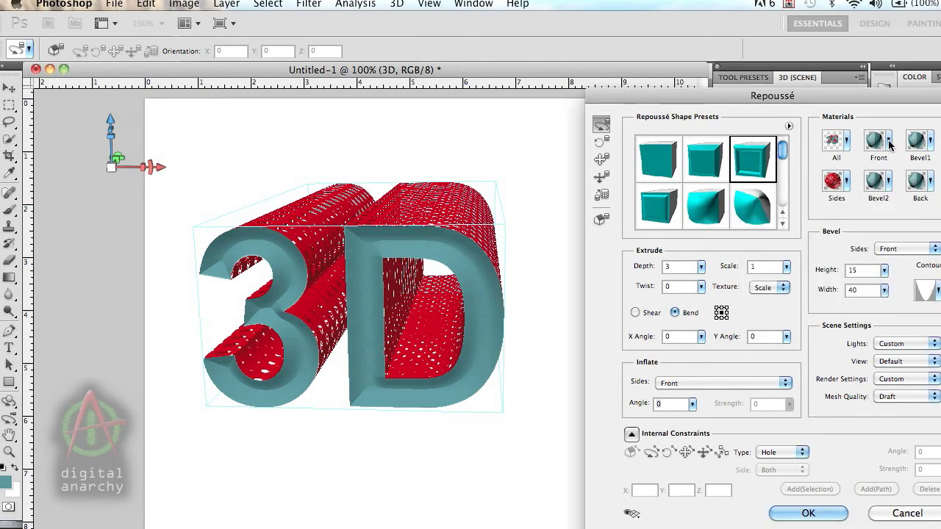
pyautogui.click(889, 145)
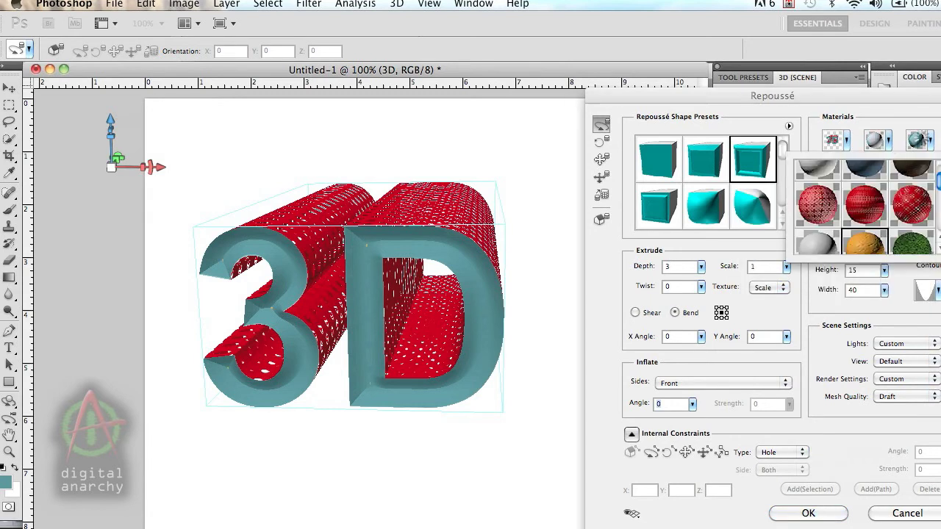
pyautogui.click(930, 143)
pyautogui.click(929, 142)
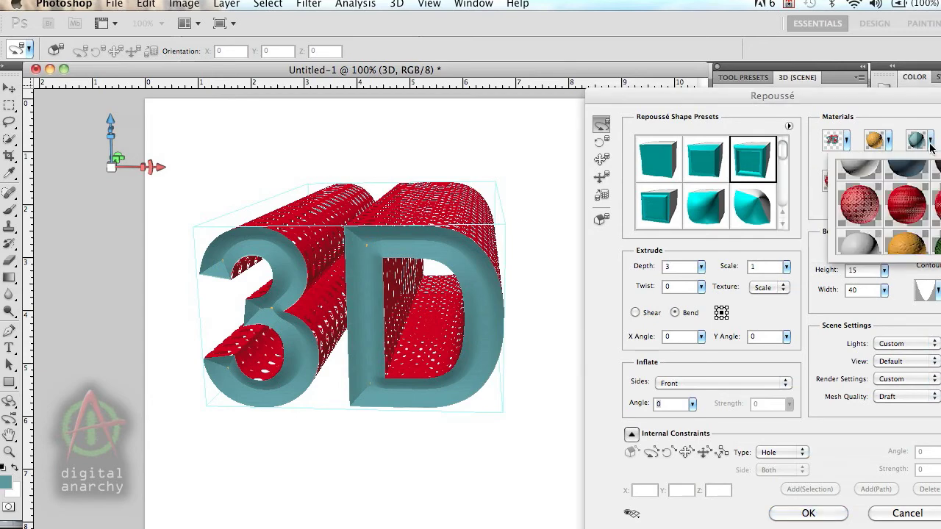
pyautogui.click(879, 170)
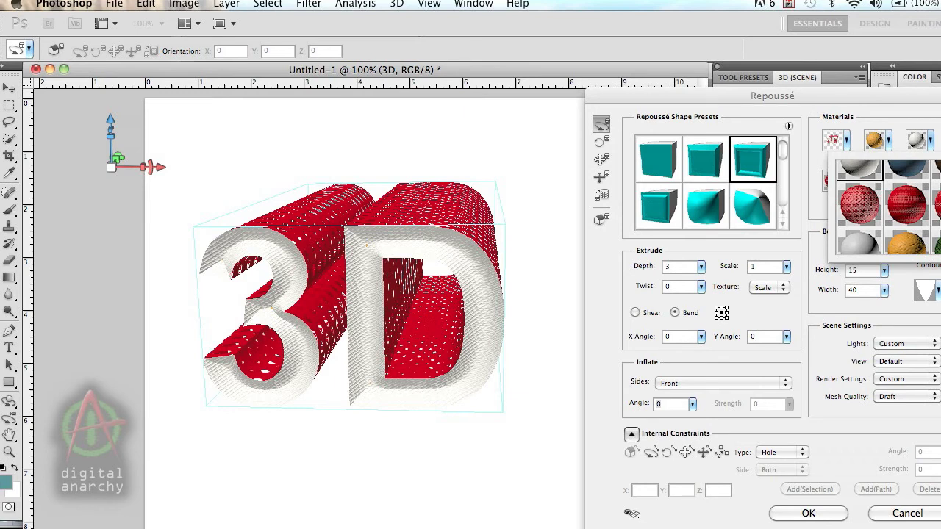
pyautogui.click(938, 291)
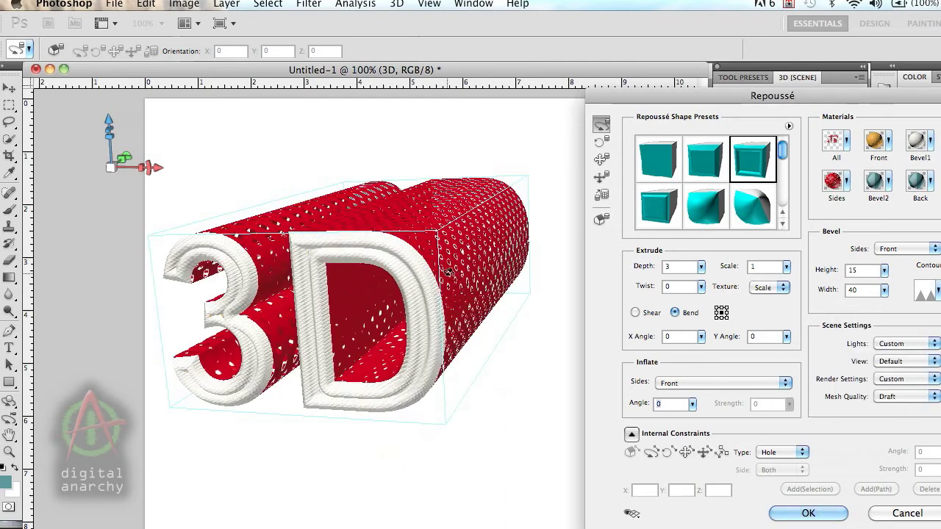
# - Turn the bevelled '3D' text to a new viewing angle
pyautogui.moveTo(448, 273); pyautogui.dragTo(466, 325)
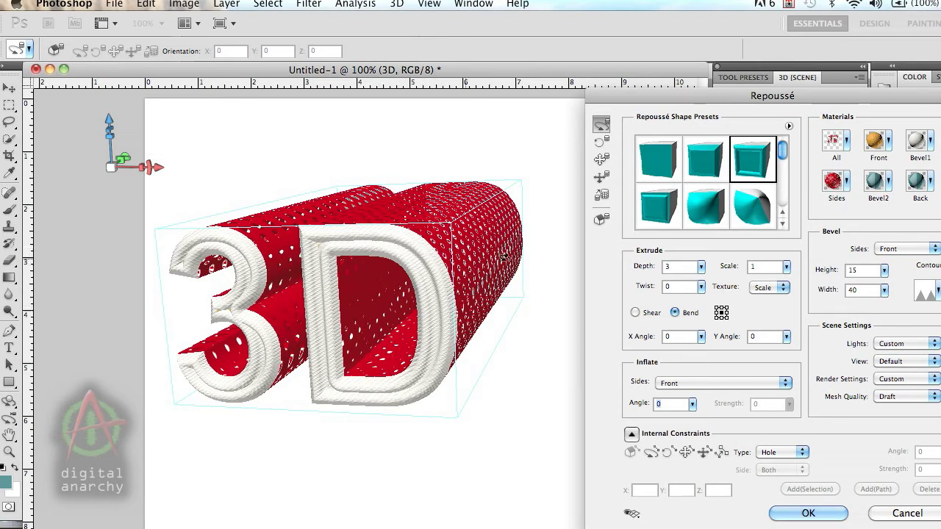
pyautogui.click(903, 348)
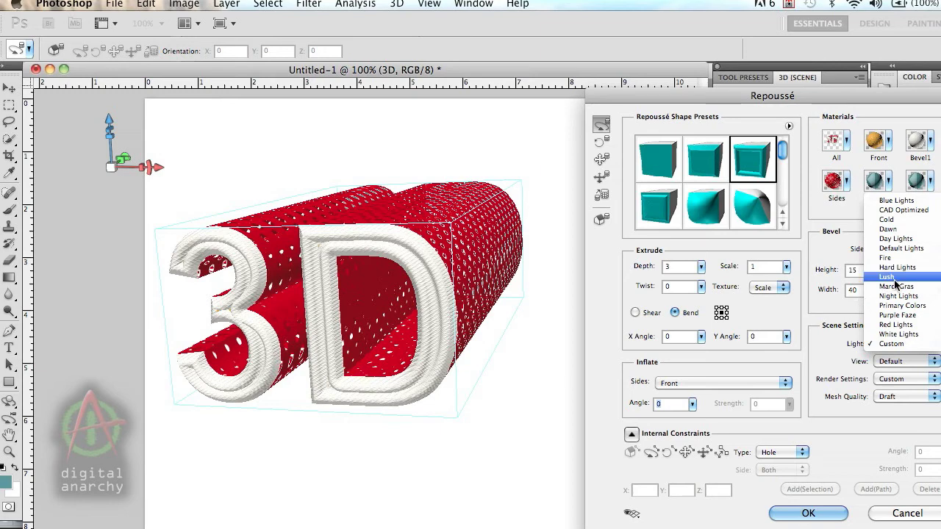
# - Light the scene with the Fire preset and commit the Repoussé settings
pyautogui.click(901, 259)
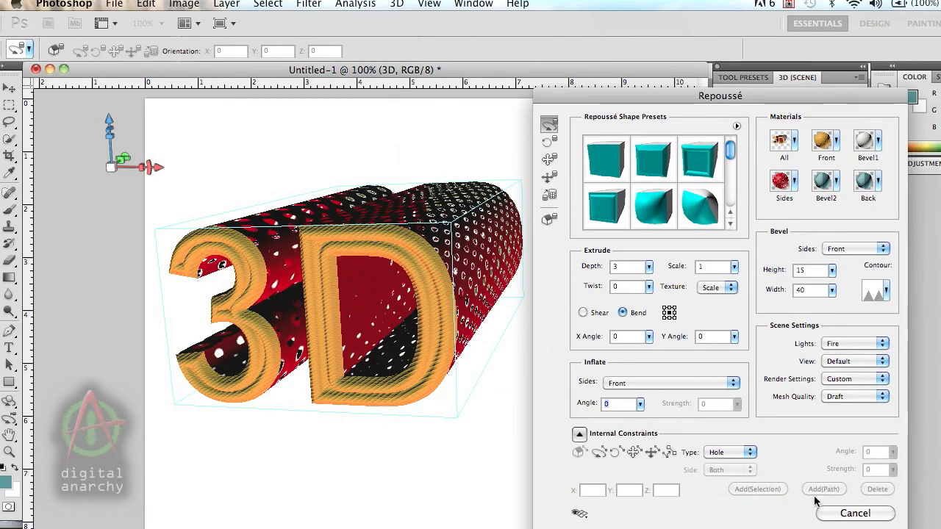
pyautogui.click(757, 513)
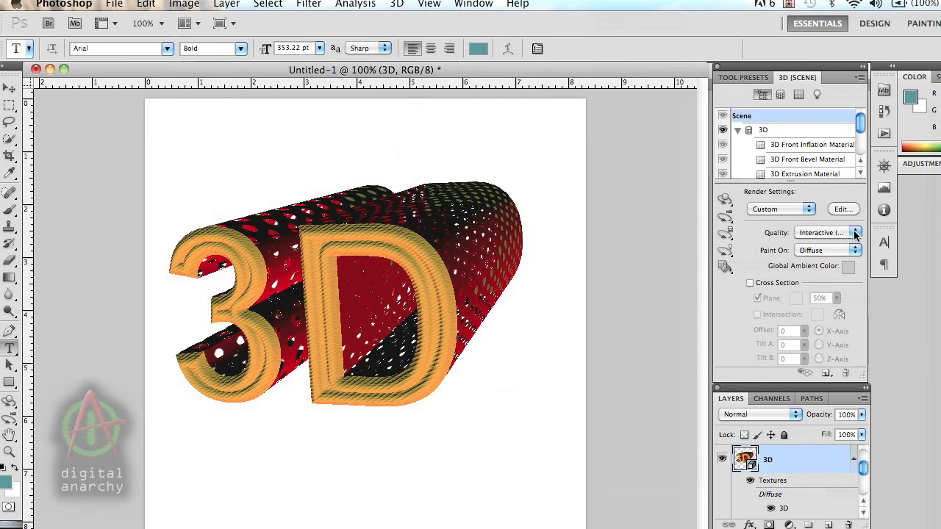
# - Change the 3D Scene Quality from Interactive (Painting) to Ray Traced Draft
pyautogui.click(855, 233)
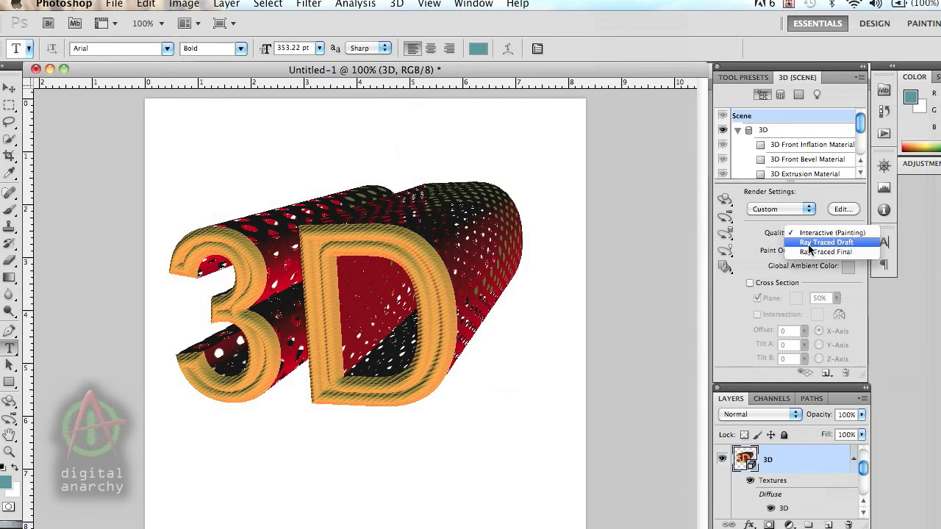
pyautogui.click(824, 245)
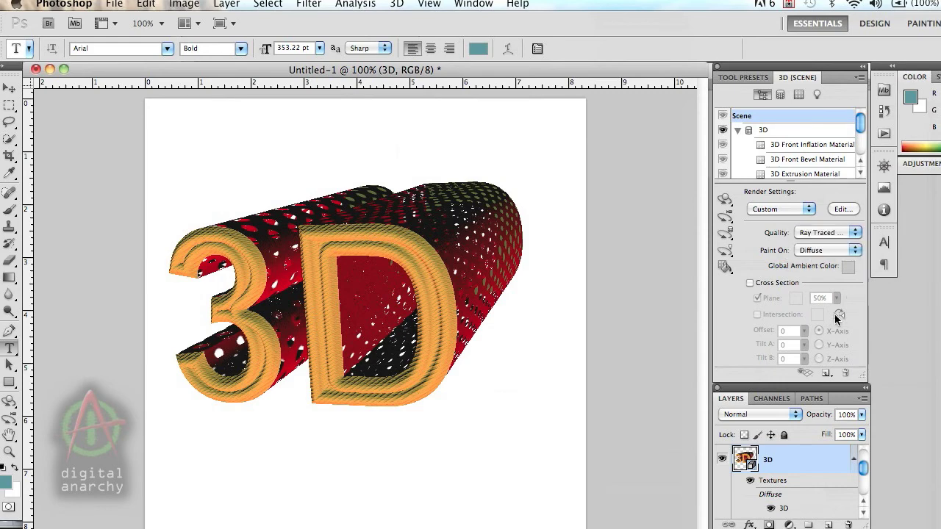